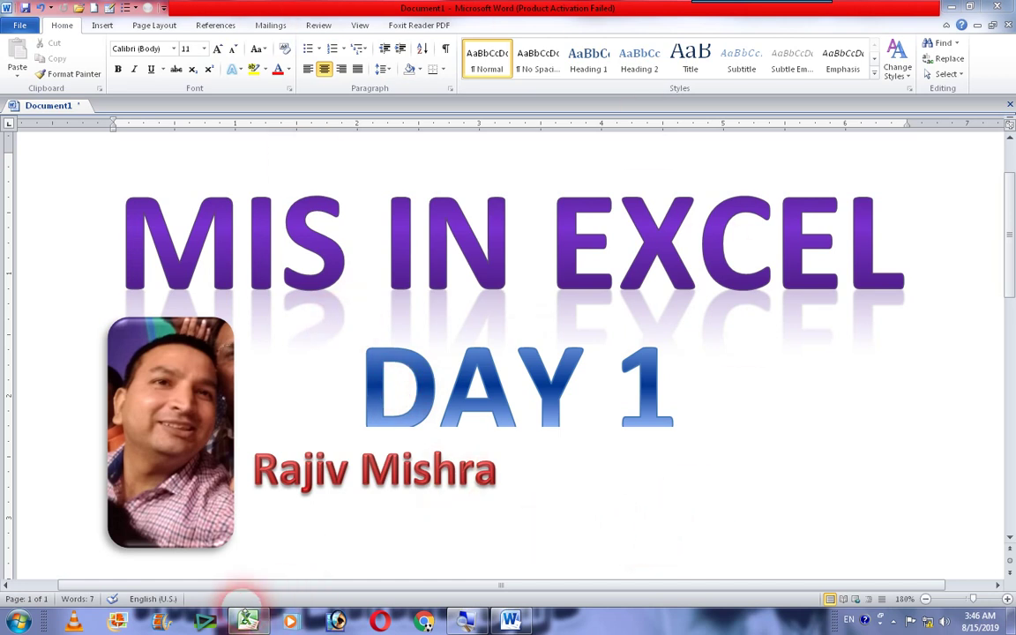
Switch to the Excel workbook and zoom in on the sheet
{"action": "left_click", "coordinate": [249, 622]}
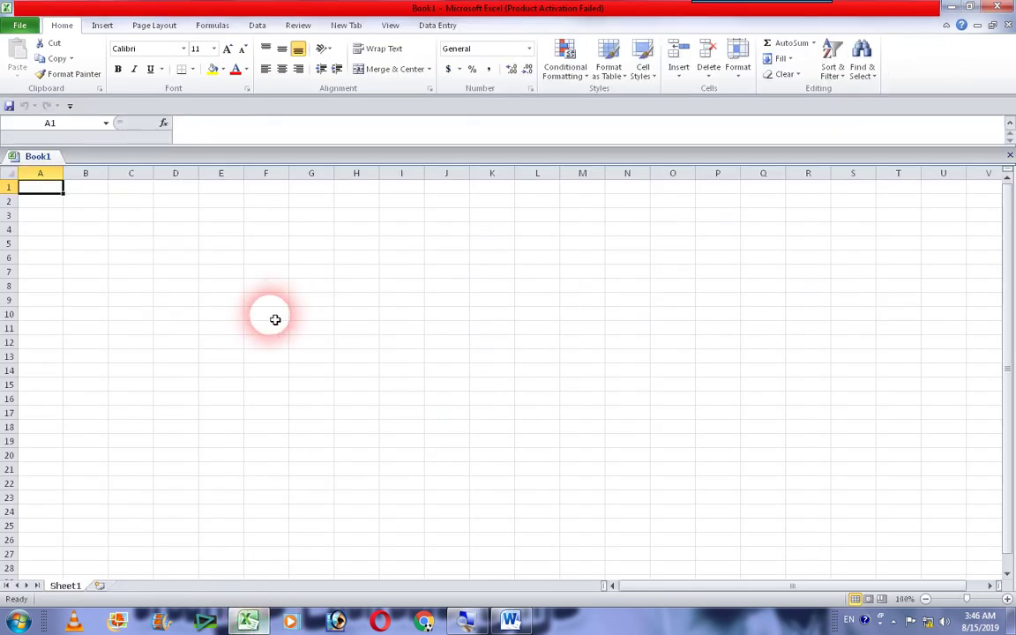
{"action": "scroll", "coordinate": [265, 322], "scroll_direction": "up", "scroll_amount": 5}
{"action": "scroll", "coordinate": [229, 344], "scroll_direction": "up", "scroll_amount": 10}
{"action": "scroll", "coordinate": [212, 388], "scroll_direction": "up", "scroll_amount": 2}
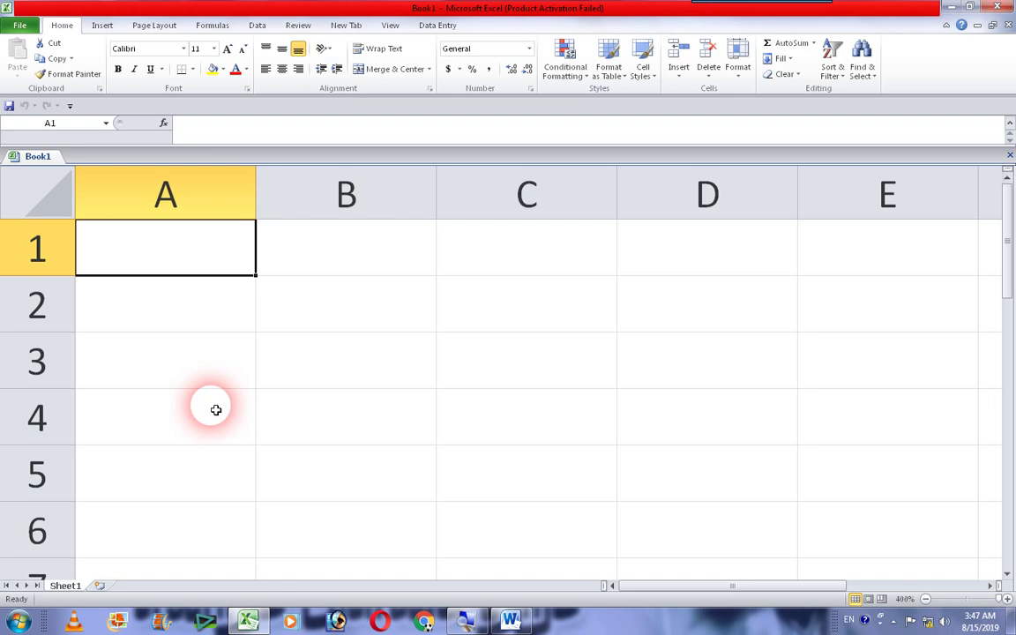
Enter Sunday in A1 and AutoFill it down to A6, giving Sunday through Friday
{"action": "type", "text": "Sund"}
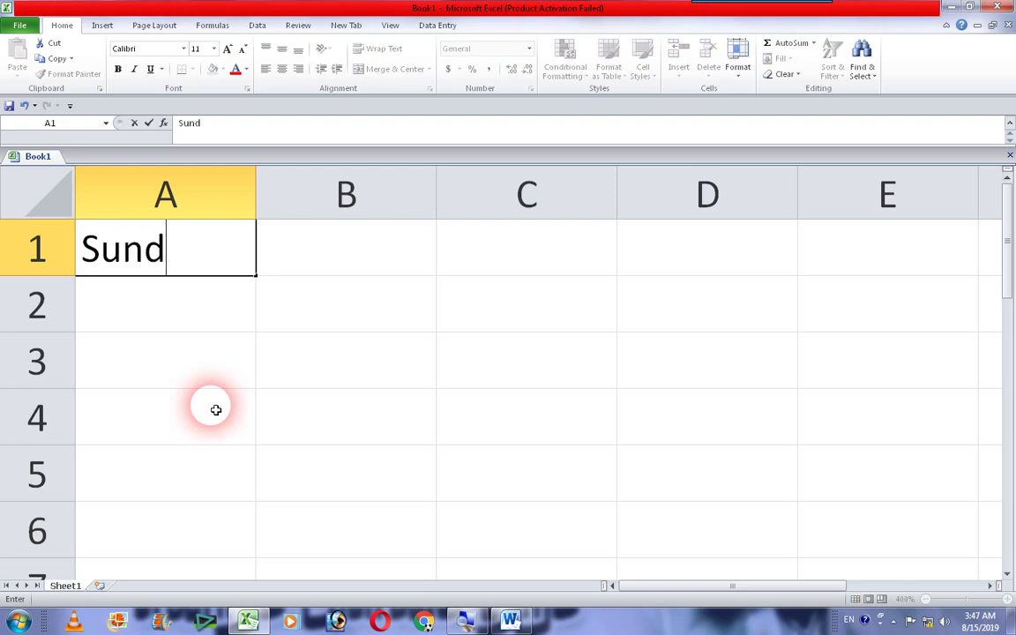
{"action": "type", "text": "ay"}
{"action": "key", "text": "Return"}
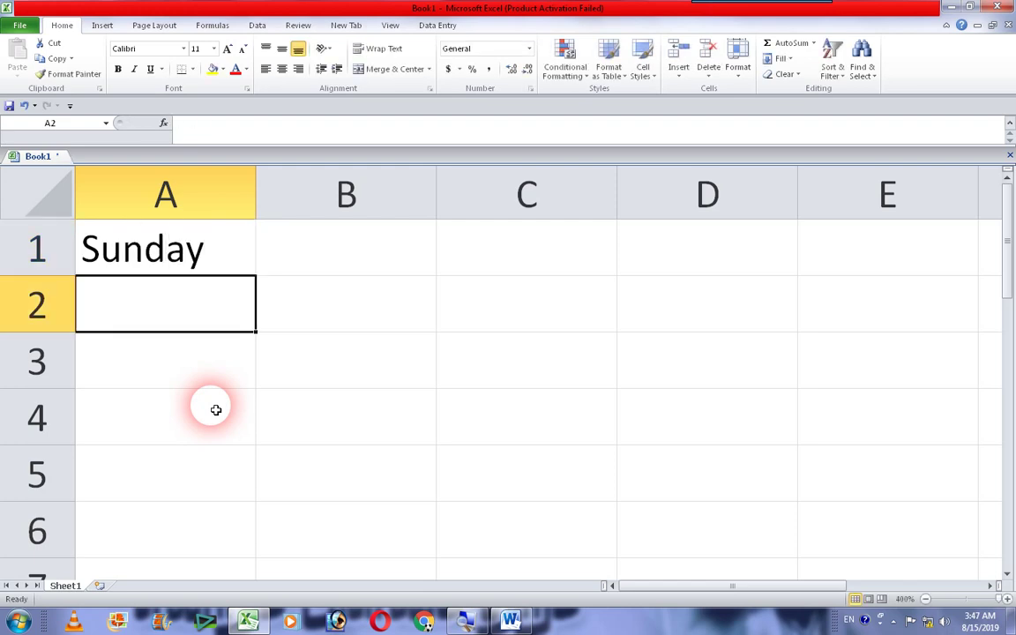
{"action": "left_click", "coordinate": [176, 256]}
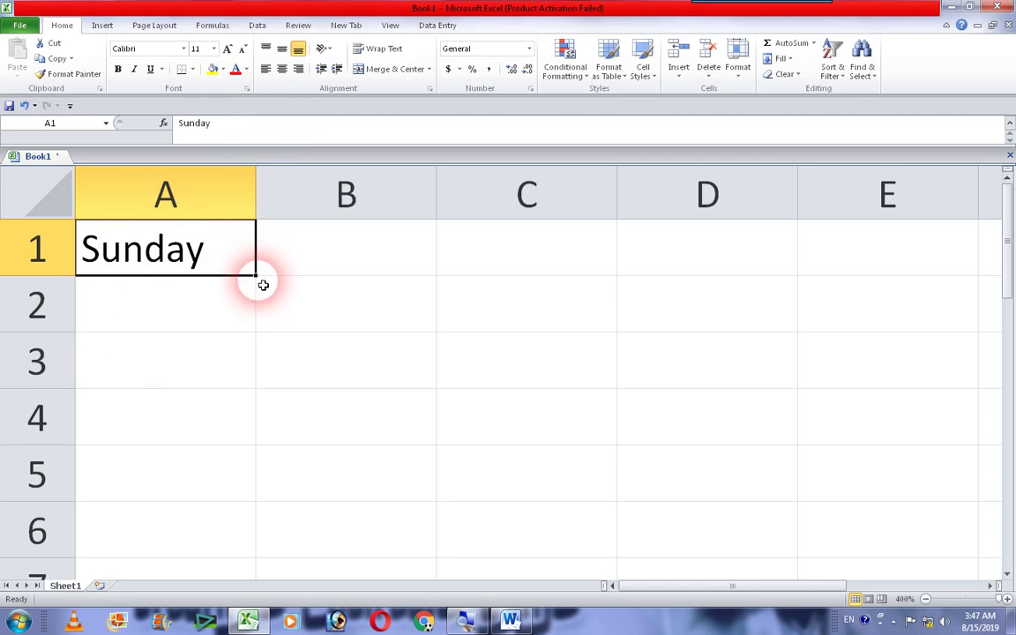
{"action": "left_click_drag", "start_coordinate": [259, 278], "coordinate": [222, 568]}
{"action": "left_click", "coordinate": [344, 257]}
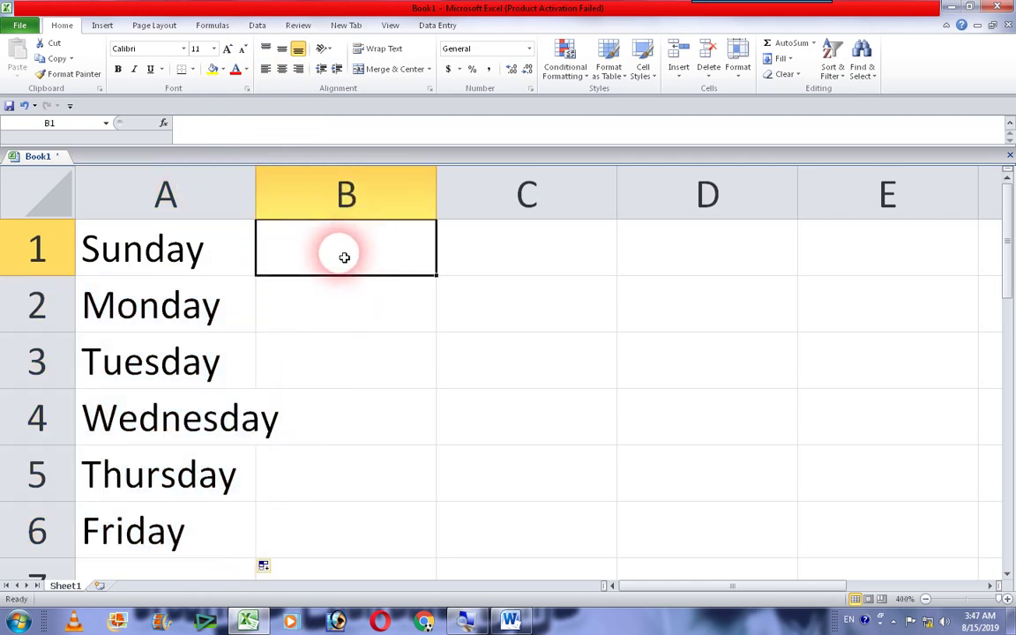
Dismiss an accidental Save dialog and clear the stray 'S' from B1
{"action": "type", "text": "S"}
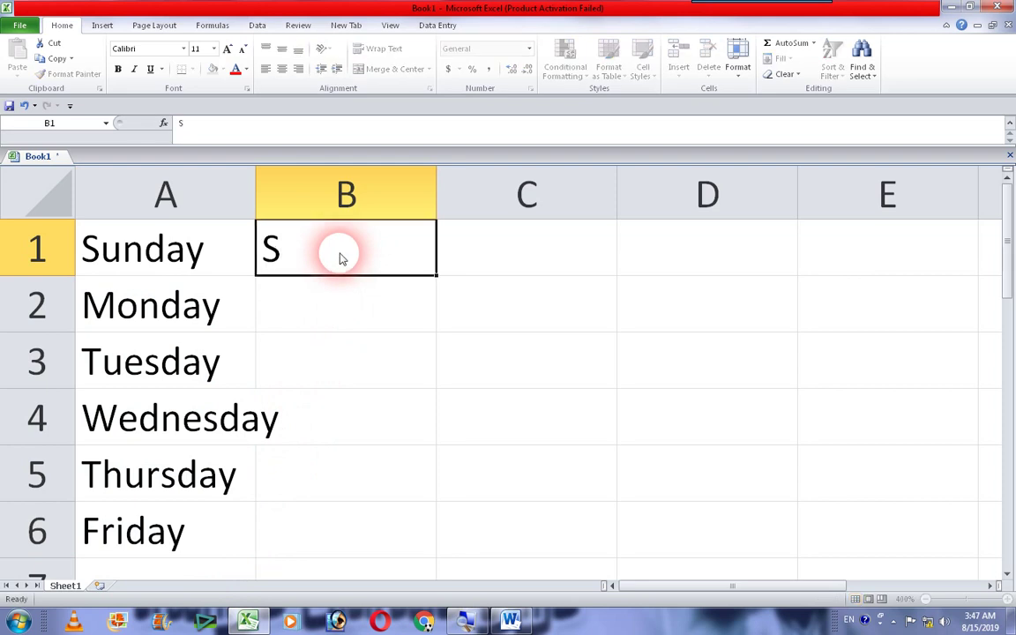
{"action": "key", "text": "ctrl+s"}
{"action": "key", "text": "Escape"}
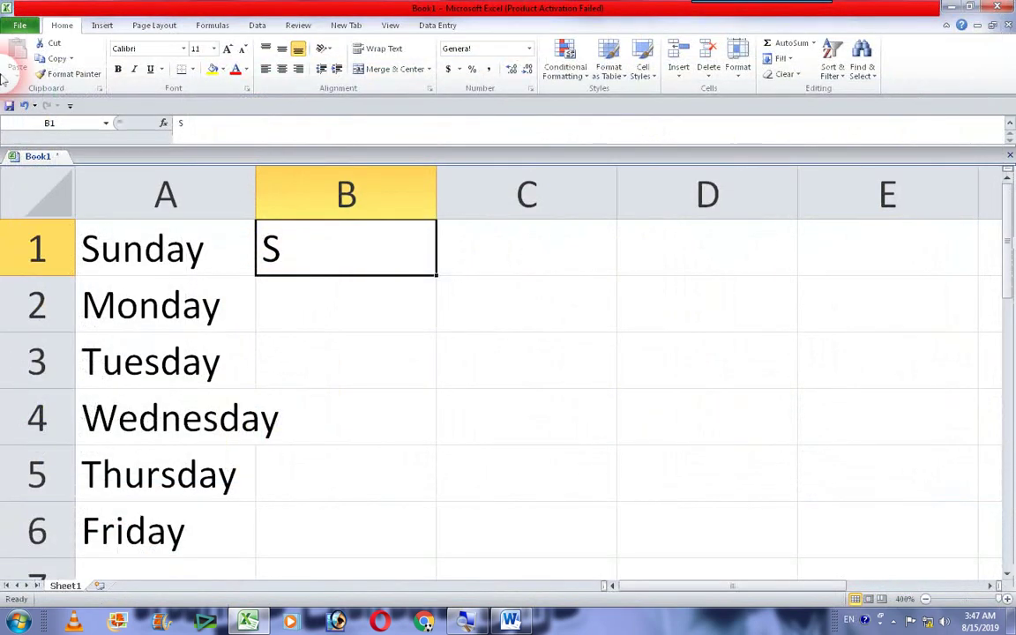
{"action": "key", "text": "BackSpace"}
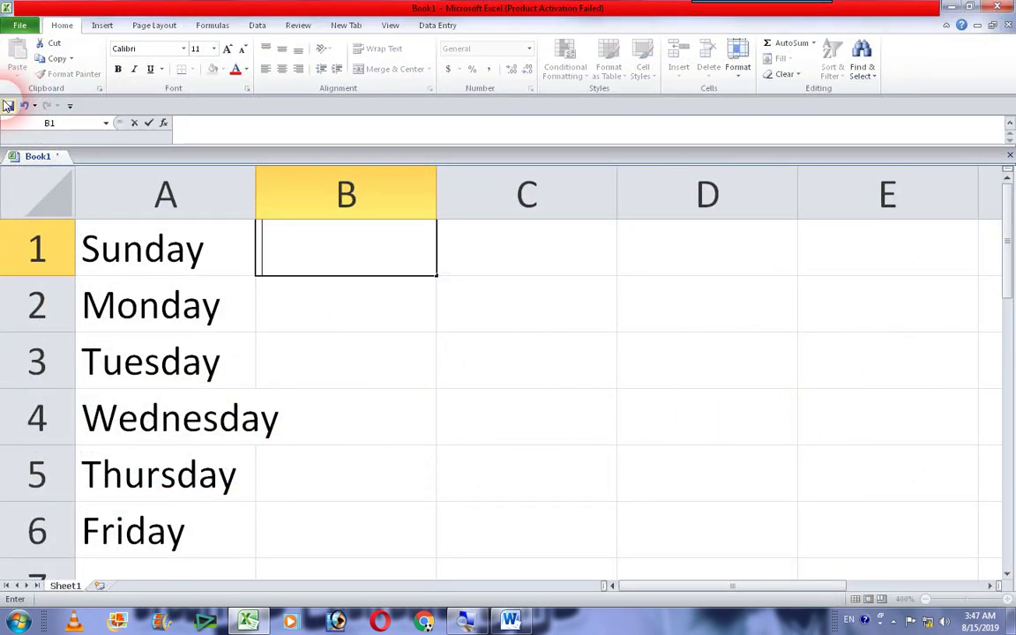
Enter Monday and Wednesday in B1:B2 and fill the alternate-day pattern down to B6
{"action": "type", "text": "Monday"}
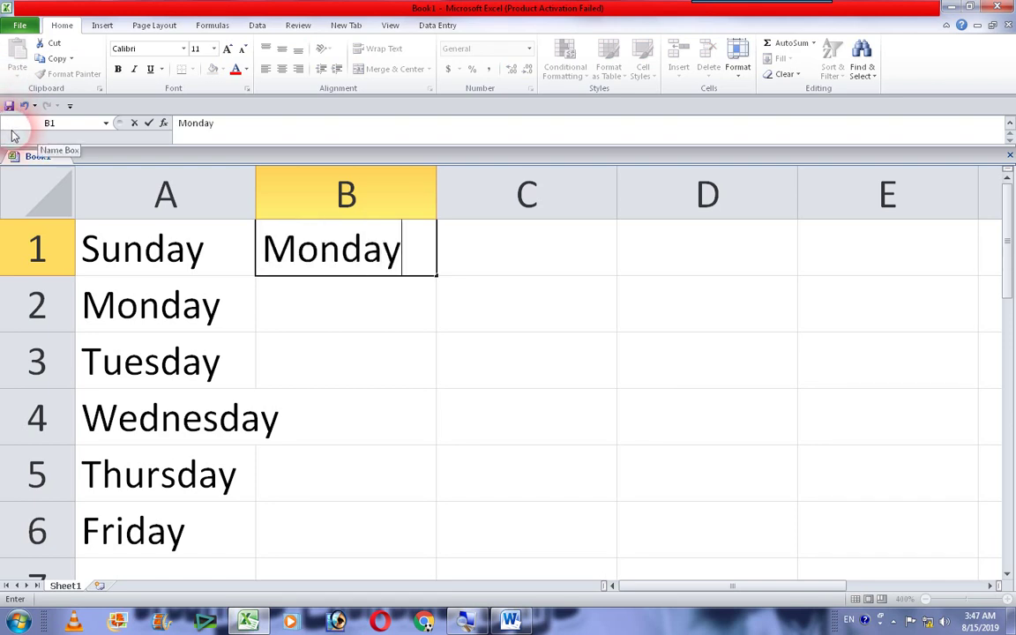
{"action": "key", "text": "Return"}
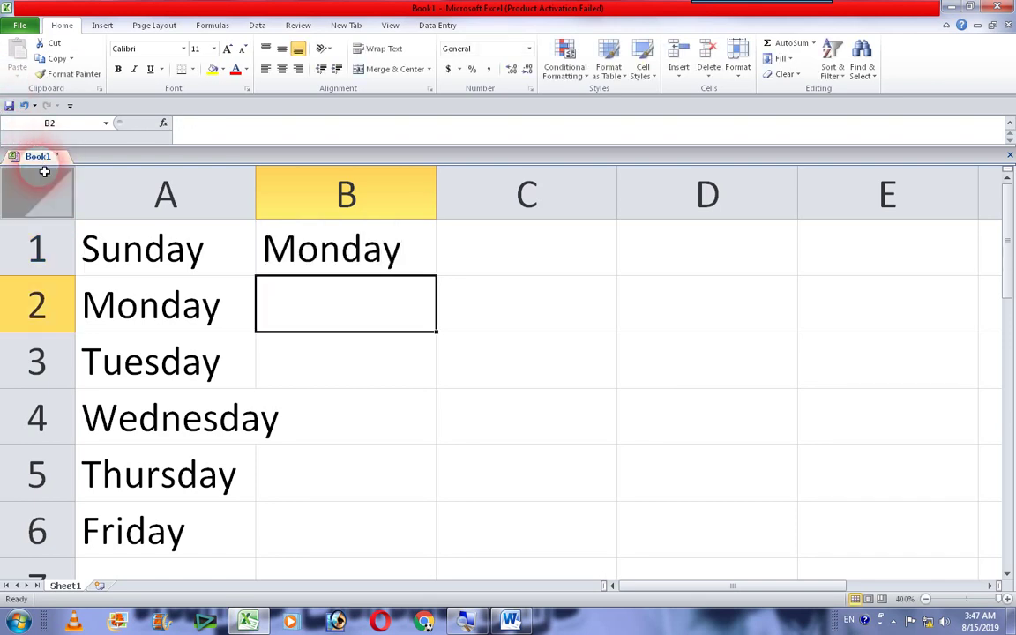
{"action": "type", "text": "Wednesday"}
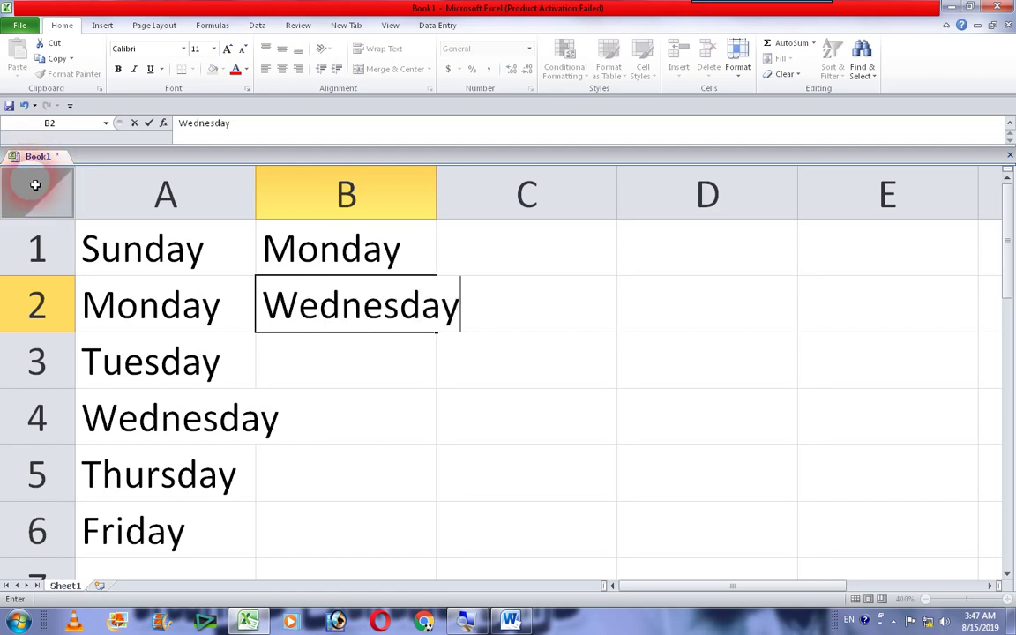
{"action": "key", "text": "Return"}
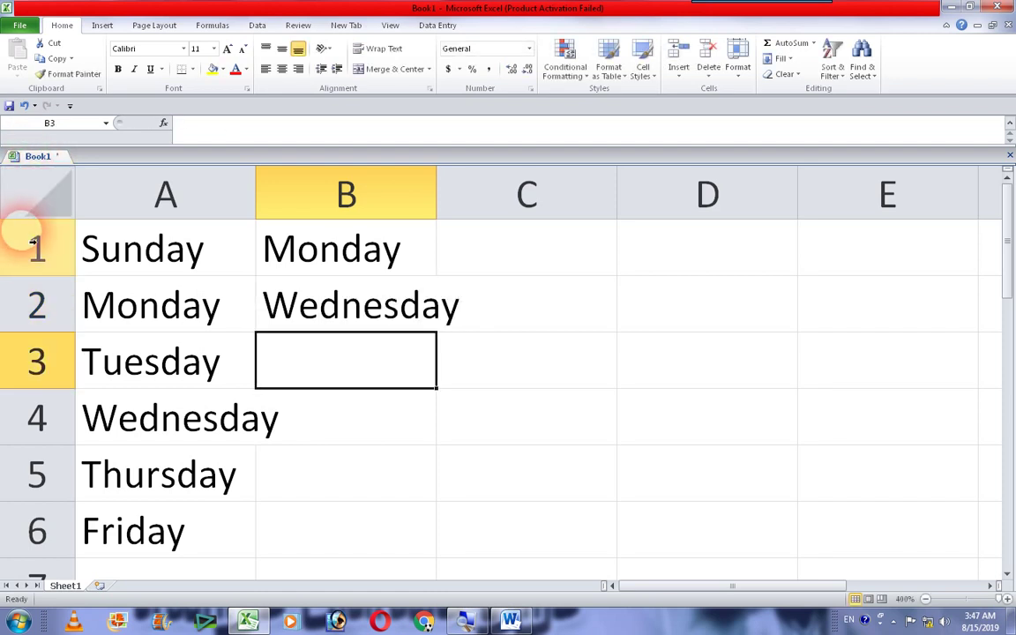
{"action": "left_click_drag", "start_coordinate": [291, 251], "coordinate": [306, 280]}
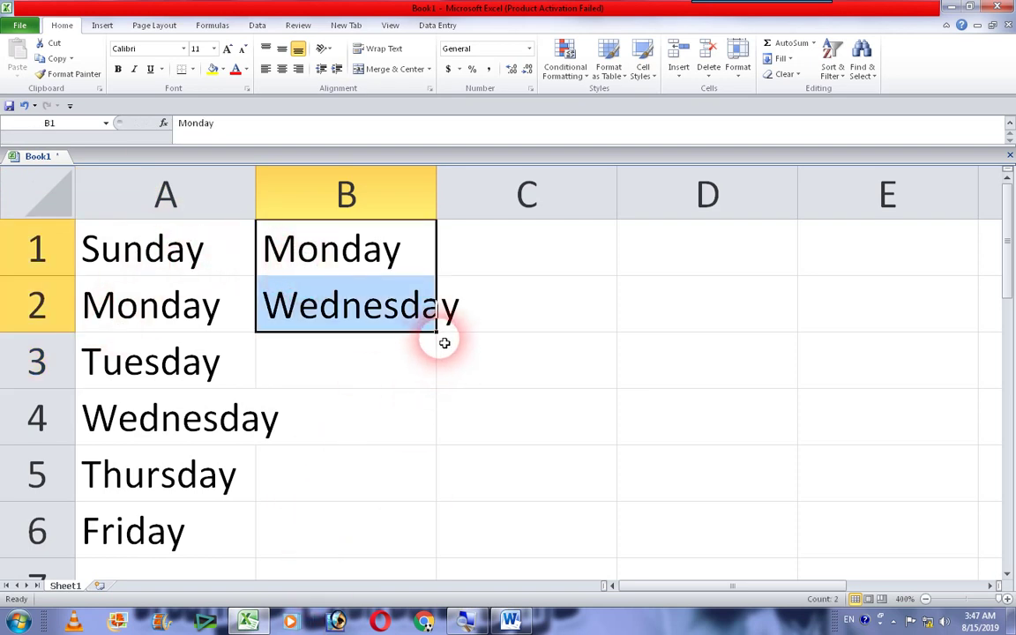
{"action": "left_click_drag", "start_coordinate": [438, 333], "coordinate": [410, 544]}
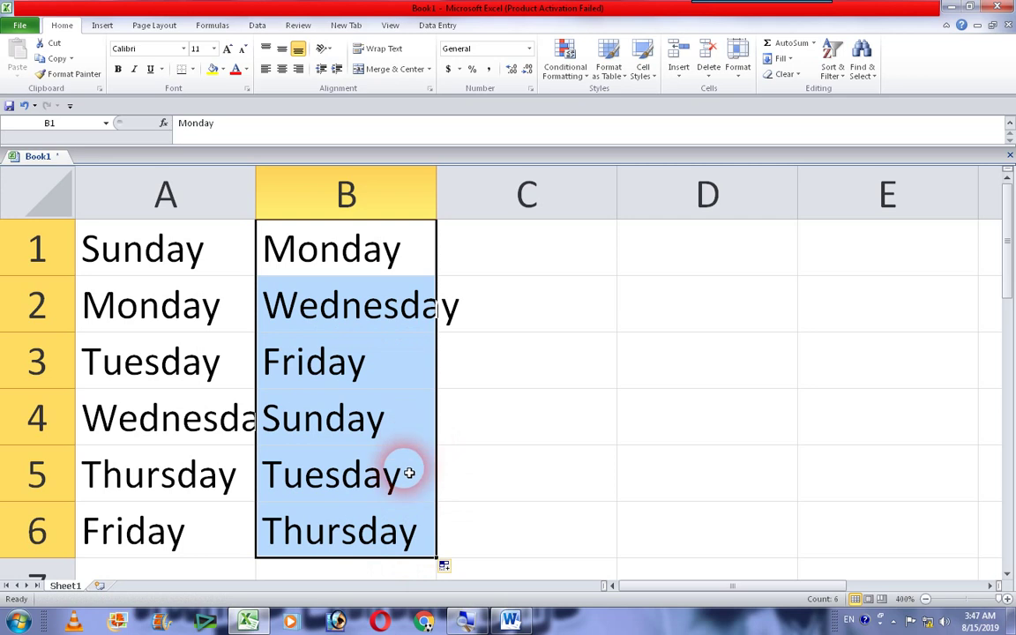
Check the filled days in column B, such as Friday in B3
{"action": "left_click", "coordinate": [382, 257]}
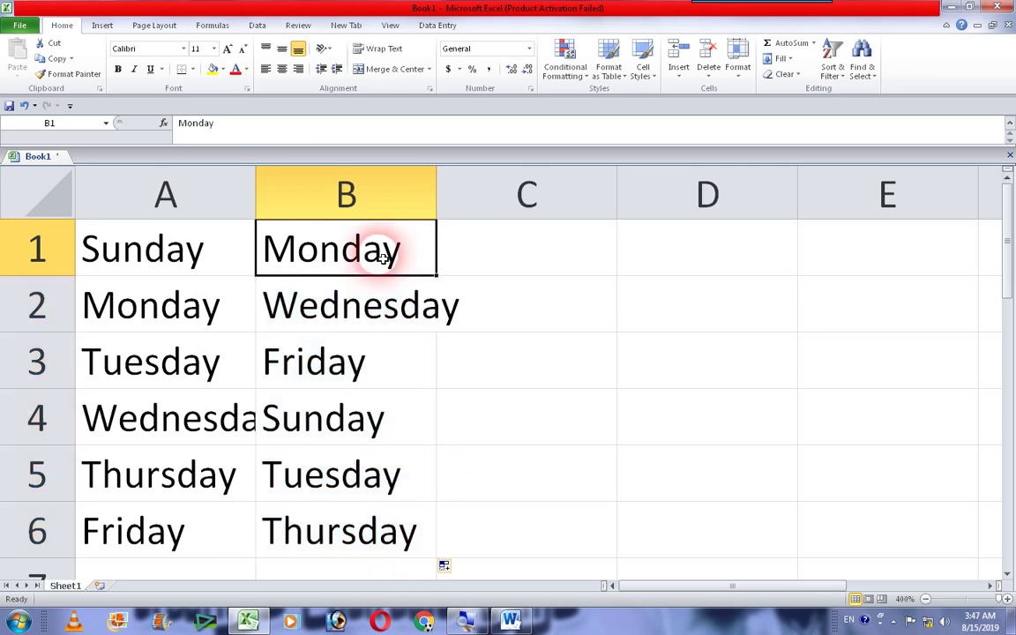
{"action": "left_click", "coordinate": [374, 312]}
{"action": "left_click", "coordinate": [362, 369]}
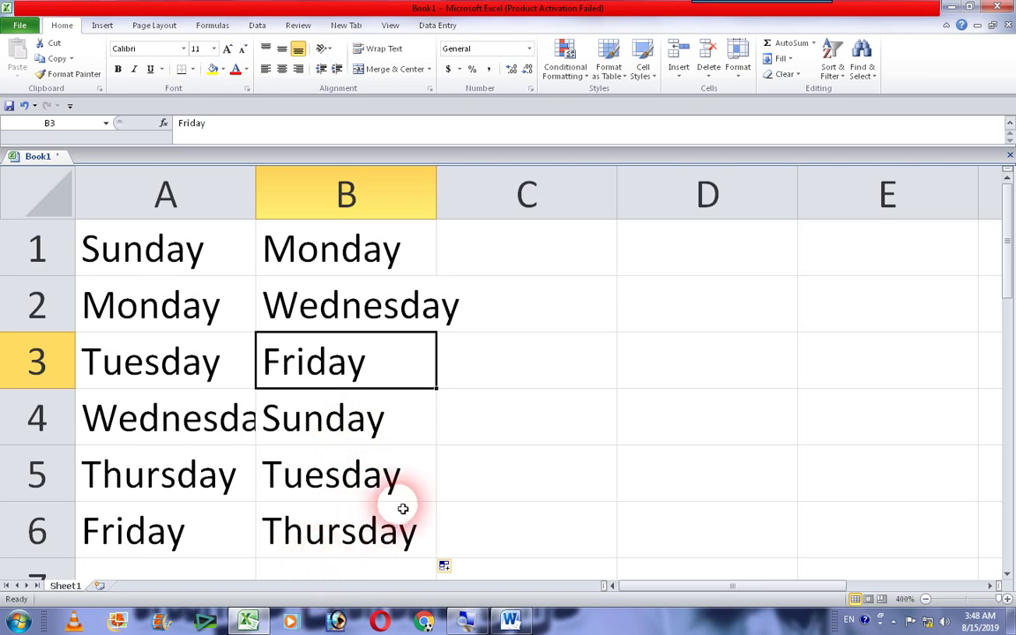
{"action": "left_click", "coordinate": [497, 270]}
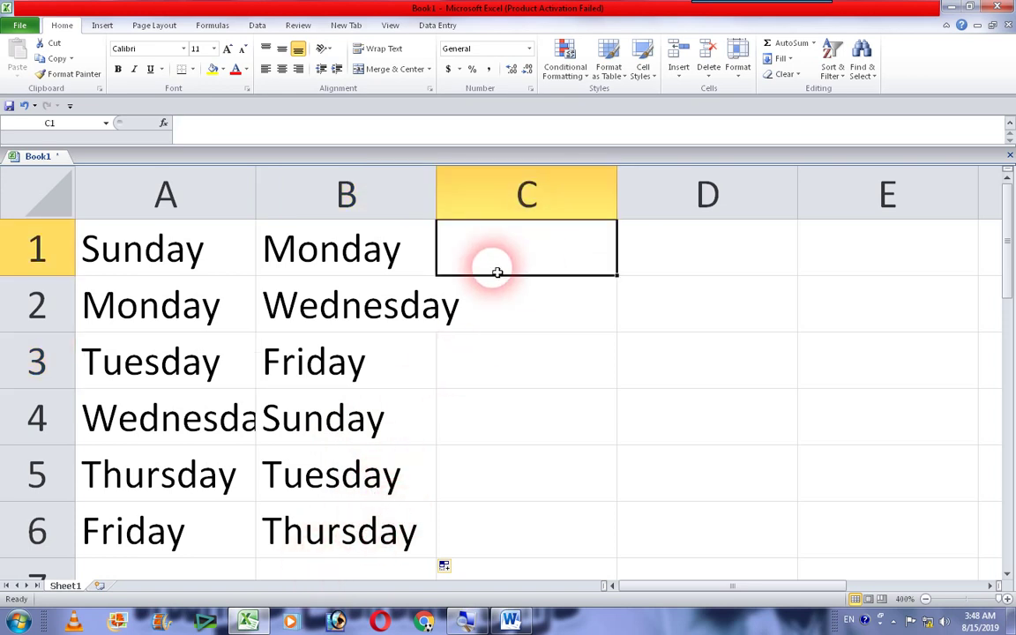
Enter 1 and 2 in C1:C2 and fill the numbers 1 to 6 down to C6
{"action": "type", "text": "1"}
{"action": "key", "text": "Return"}
{"action": "type", "text": "2"}
{"action": "key", "text": "Return"}
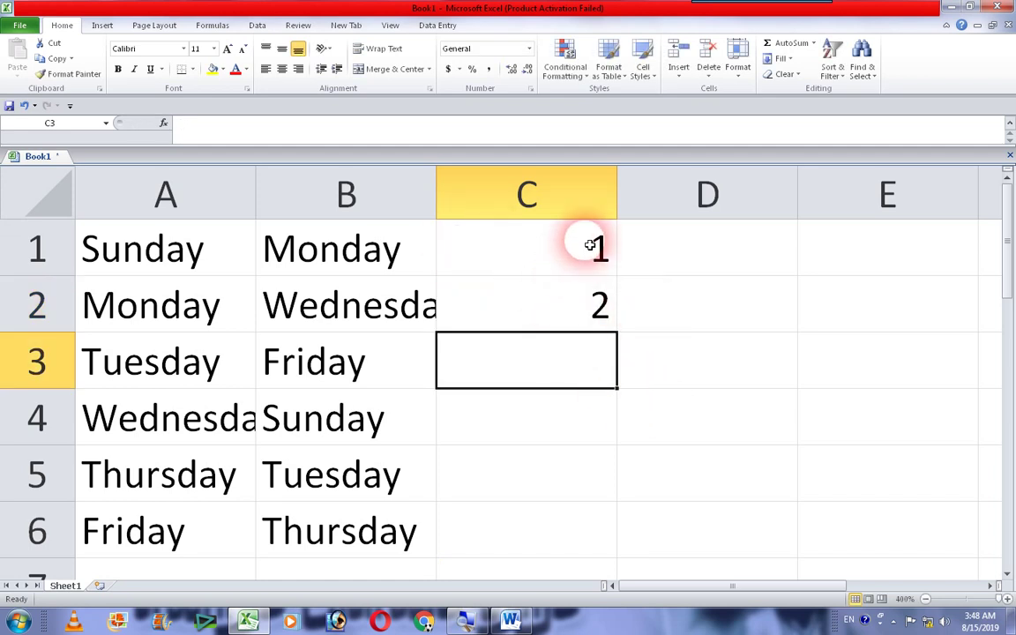
{"action": "left_click_drag", "start_coordinate": [585, 250], "coordinate": [598, 287]}
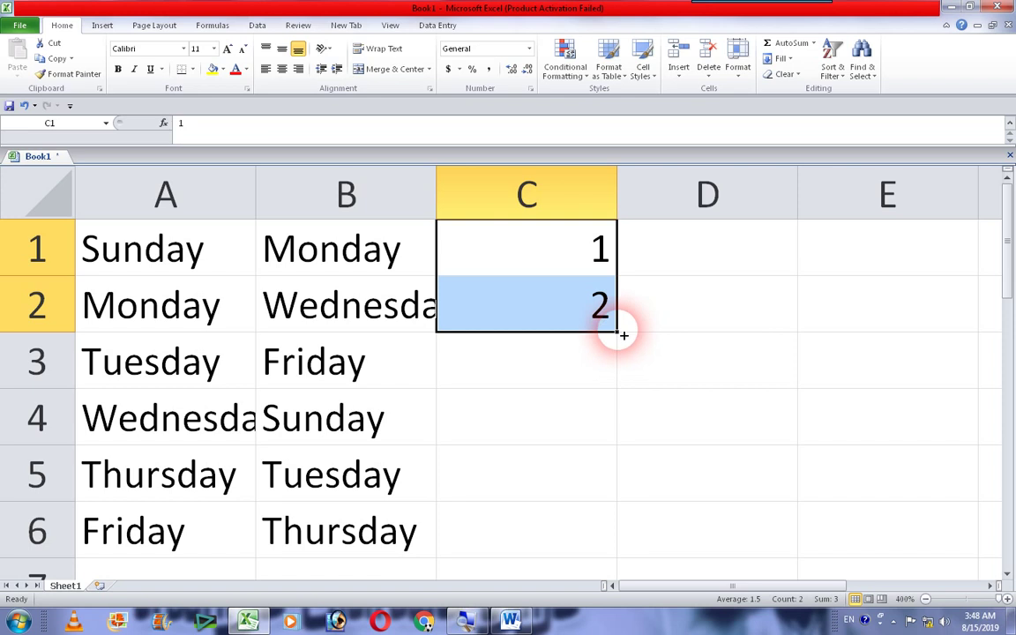
{"action": "left_click_drag", "start_coordinate": [622, 334], "coordinate": [621, 558]}
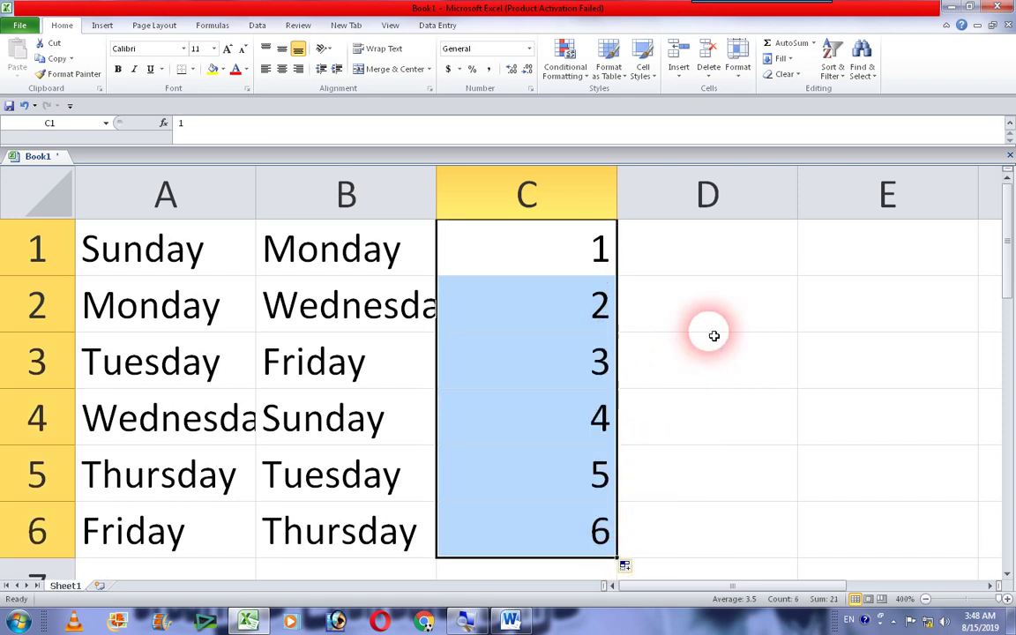
Enter 1 and 3 in D1:D2, auto-fill odd numbers to 11 in D6, then select the data
{"action": "left_click", "coordinate": [718, 245]}
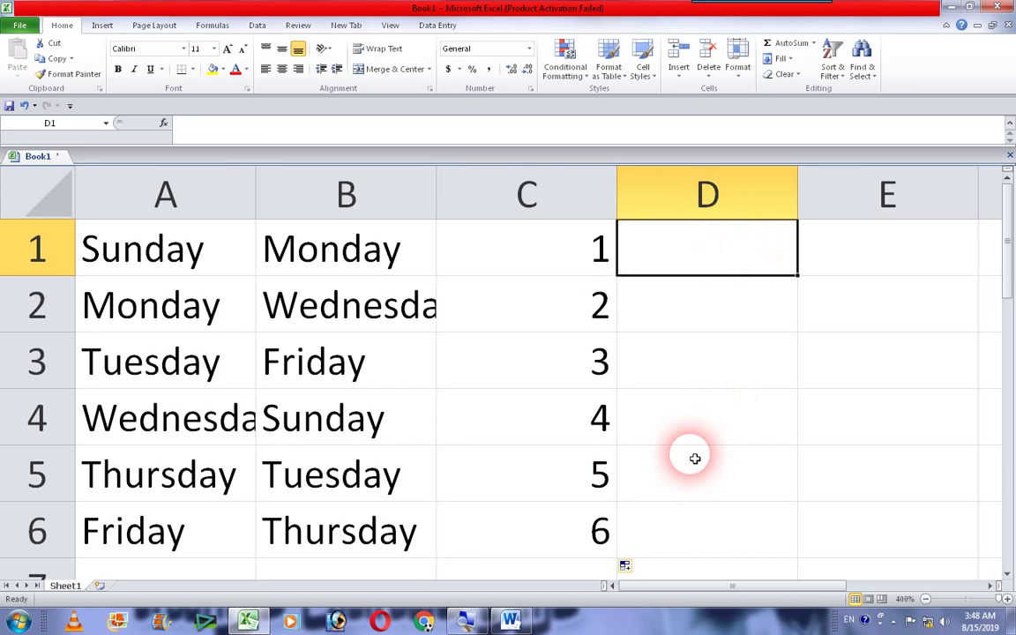
{"action": "type", "text": "1"}
{"action": "key", "text": "Return"}
{"action": "type", "text": "3"}
{"action": "key", "text": "Return"}
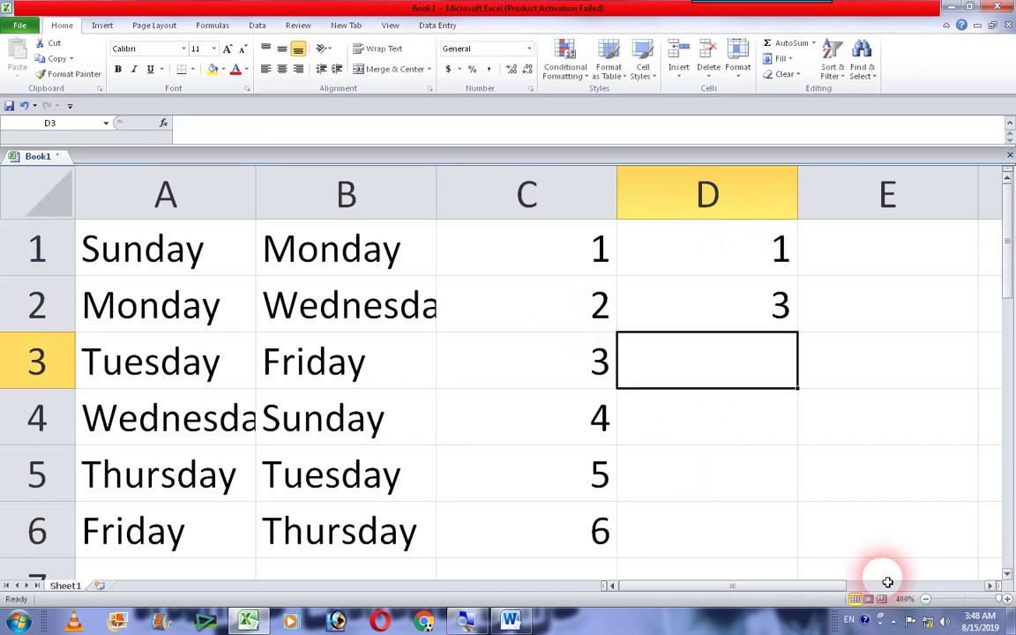
{"action": "left_click_drag", "start_coordinate": [742, 255], "coordinate": [752, 282]}
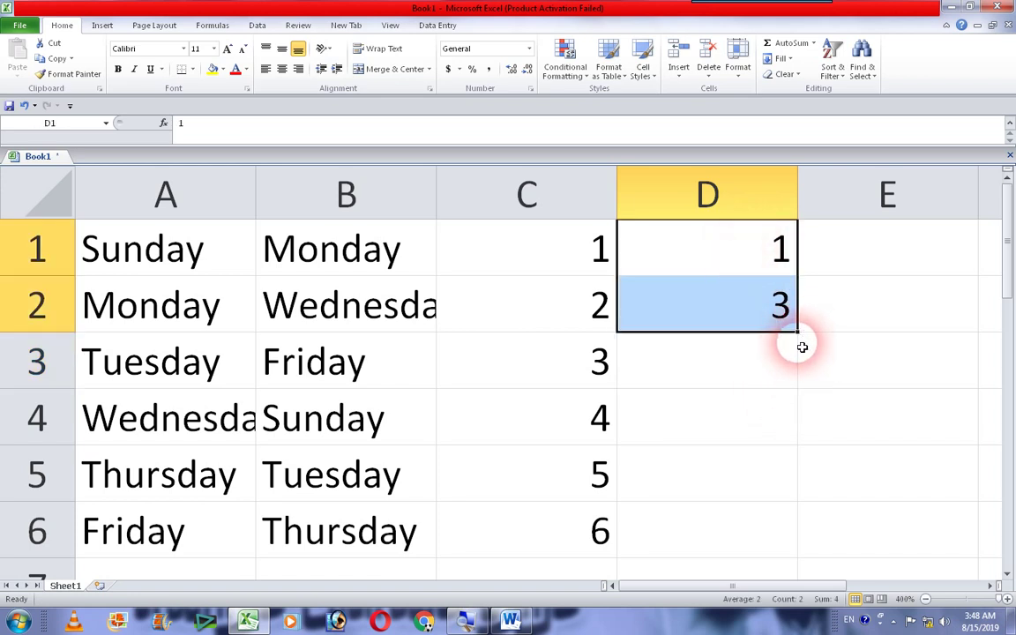
{"action": "double_click", "coordinate": [801, 336]}
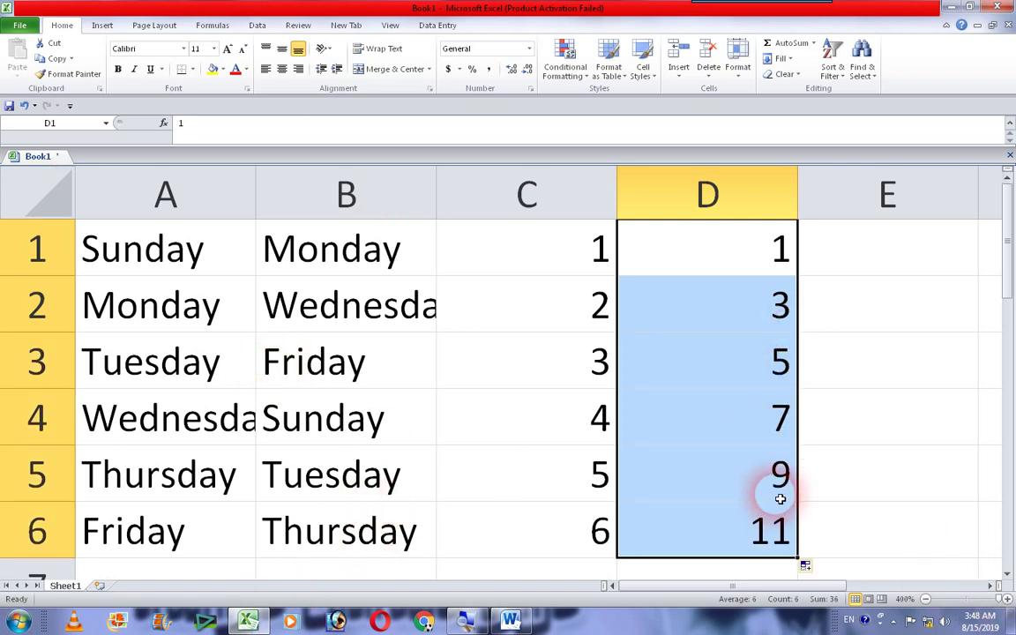
{"action": "left_click", "coordinate": [717, 301]}
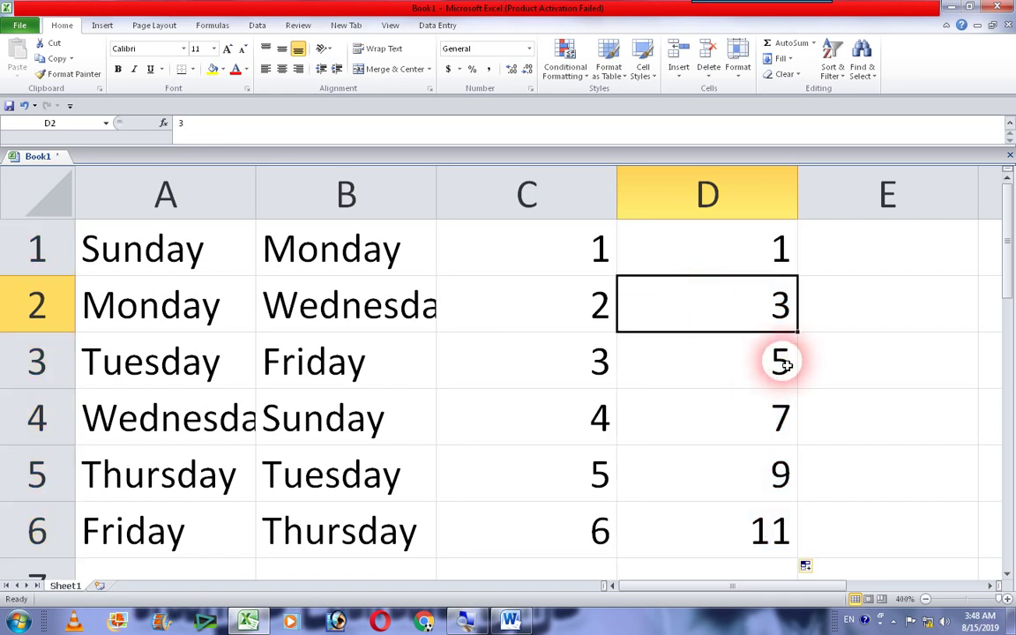
{"action": "key", "text": "ctrl+a"}
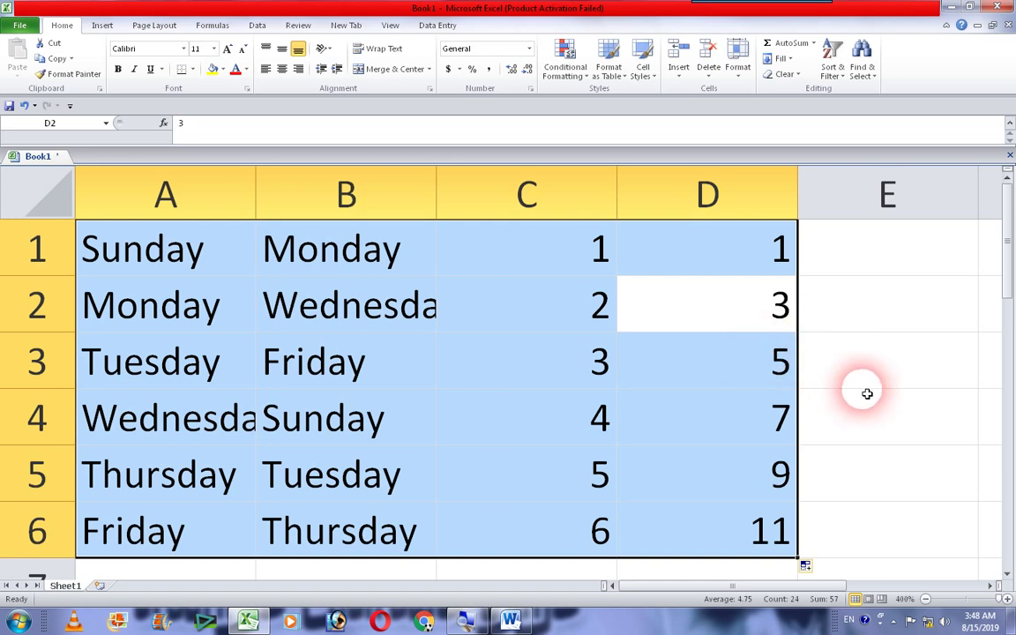
AutoFit all columns so Wednesday shows in full, then widen column D slightly
{"action": "key", "text": "ctrl+a"}
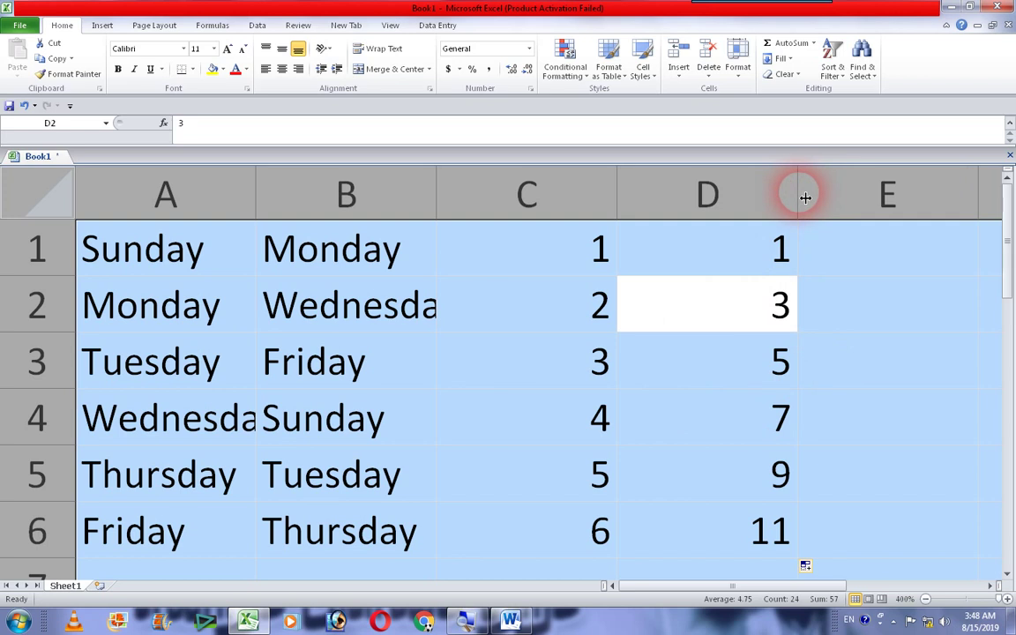
{"action": "double_click", "coordinate": [806, 198]}
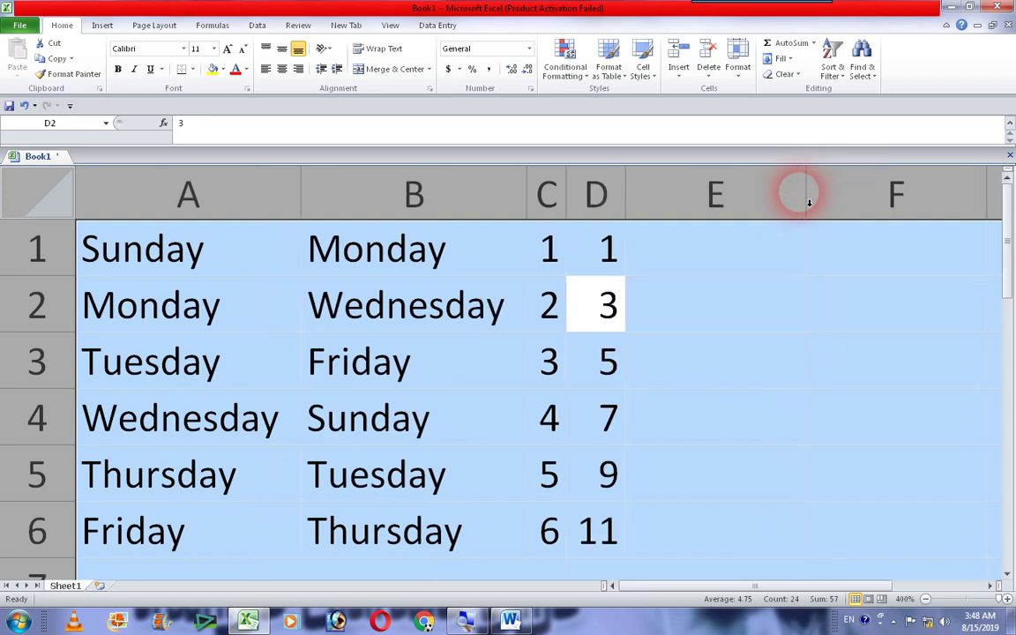
{"action": "left_click", "coordinate": [485, 287]}
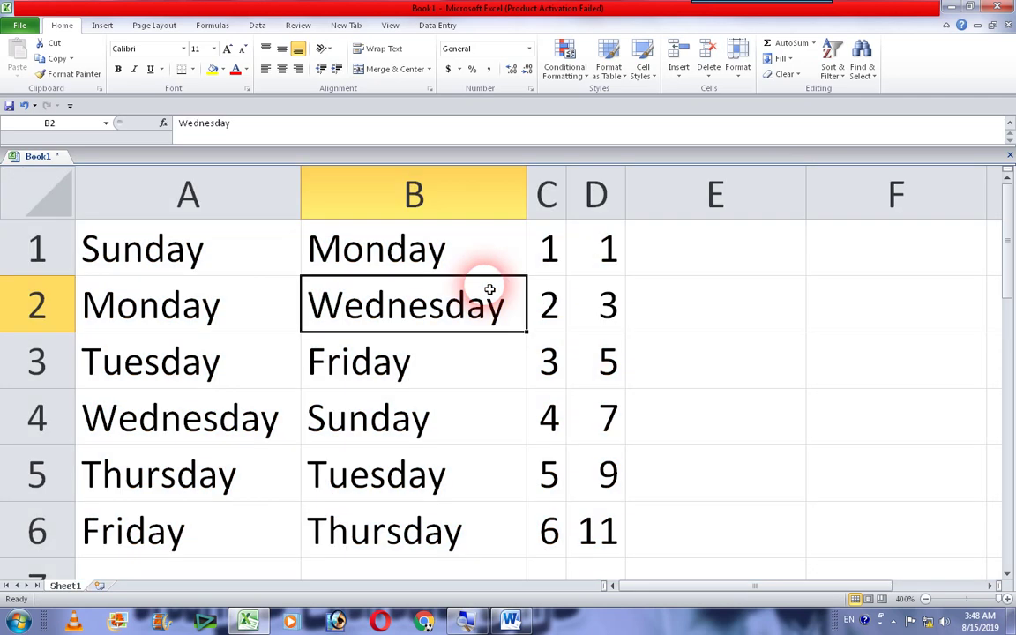
{"action": "left_click", "coordinate": [701, 241]}
{"action": "mouse_move", "coordinate": [628, 195]}
{"action": "left_mouse_down"}
{"action": "mouse_move", "coordinate": [682, 196]}
{"action": "mouse_move", "coordinate": [641, 195]}
{"action": "left_mouse_up"}
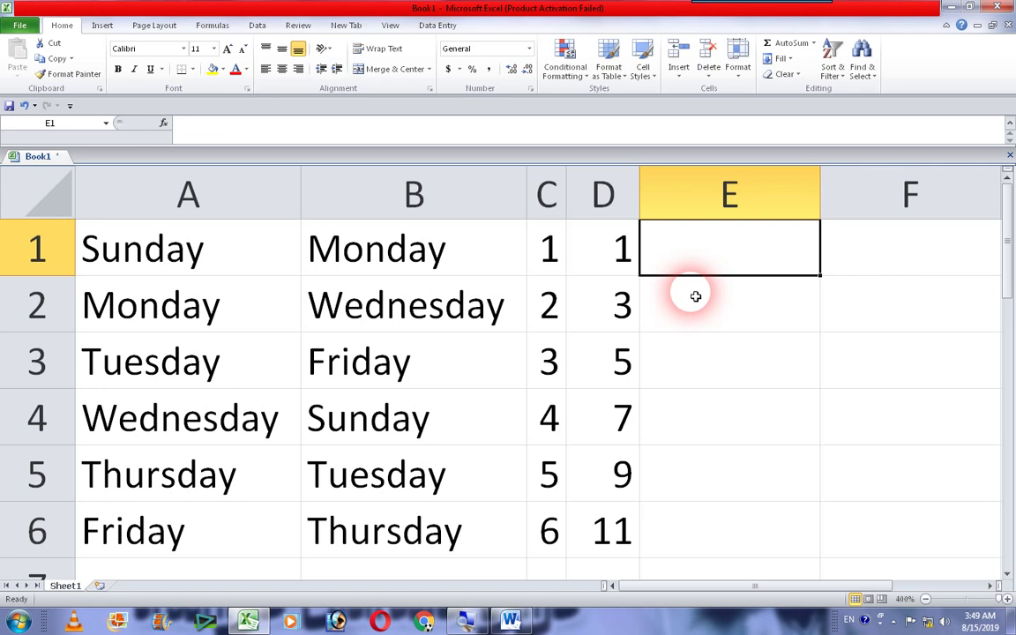
Enter Jan in E1, auto-fill Jan through Jun down to E6, and fit column E's width
{"action": "type", "text": "Jan"}
{"action": "key", "text": "Return"}
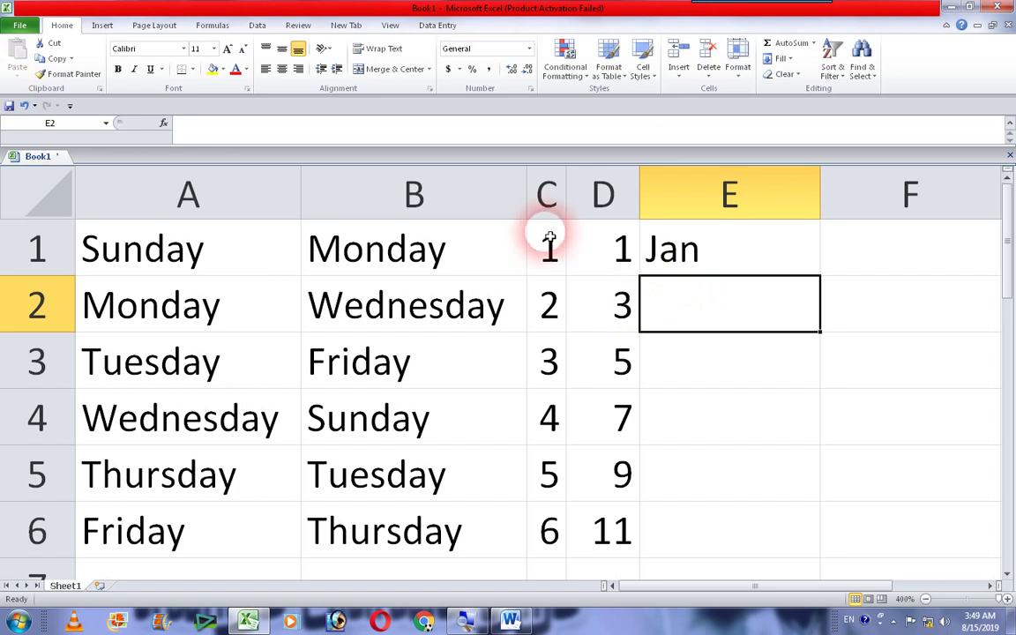
{"action": "left_click", "coordinate": [704, 243]}
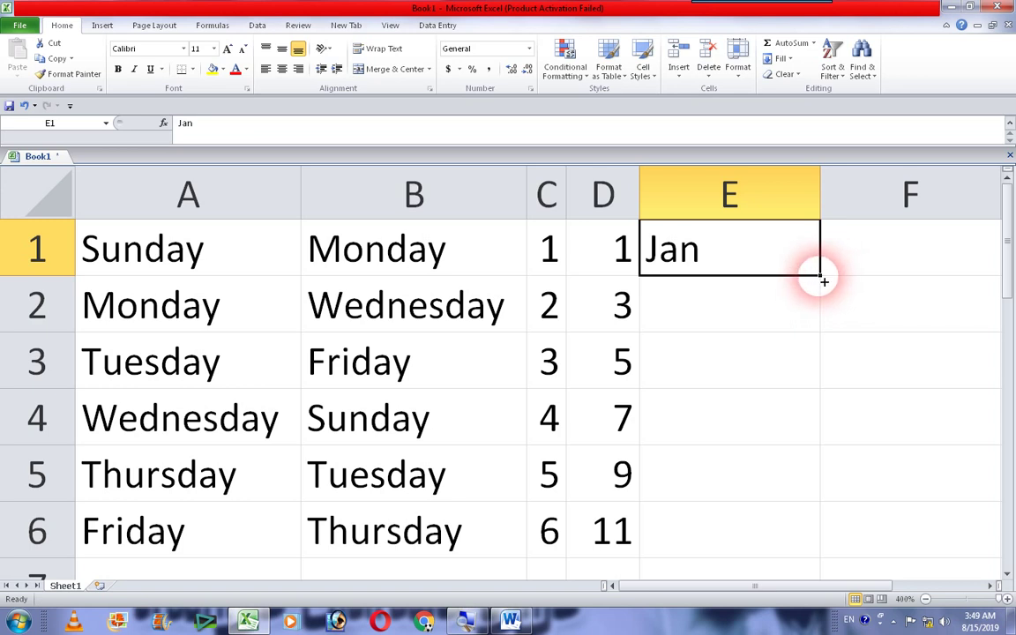
{"action": "double_click", "coordinate": [819, 275]}
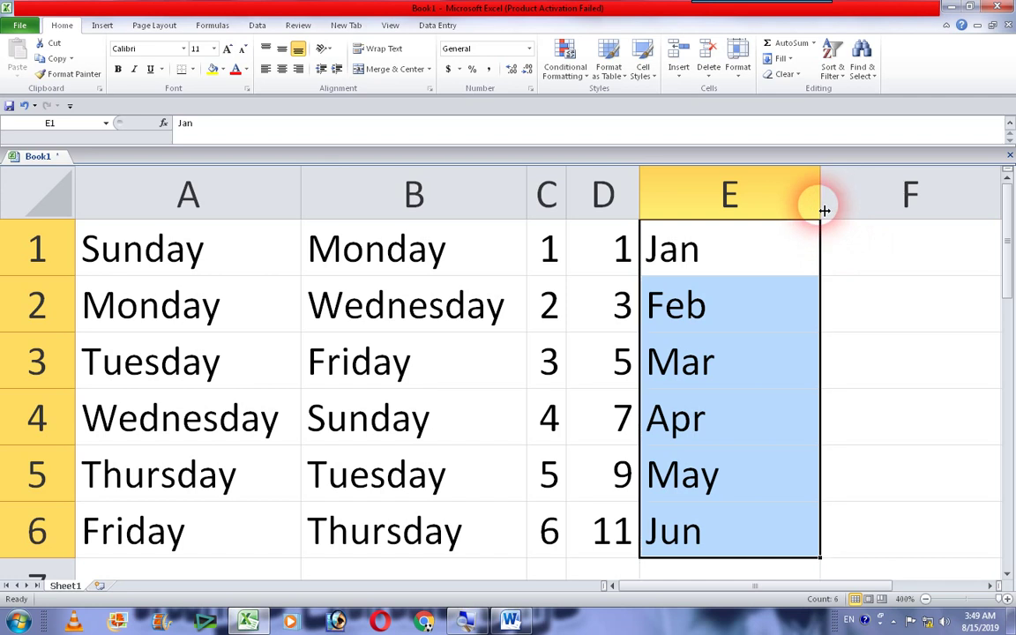
{"action": "double_click", "coordinate": [824, 210]}
{"action": "left_click", "coordinate": [885, 249]}
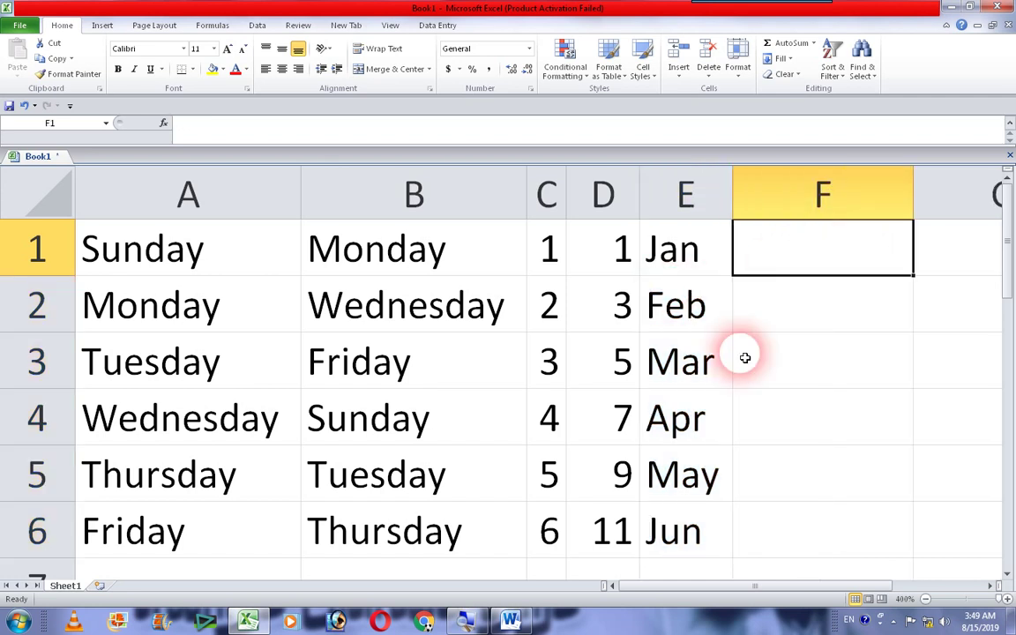
Enter Jan and Apr in F1:F2, extend the quarterly months to F6, and fit column F
{"action": "type", "text": "Jan"}
{"action": "key", "text": "Return"}
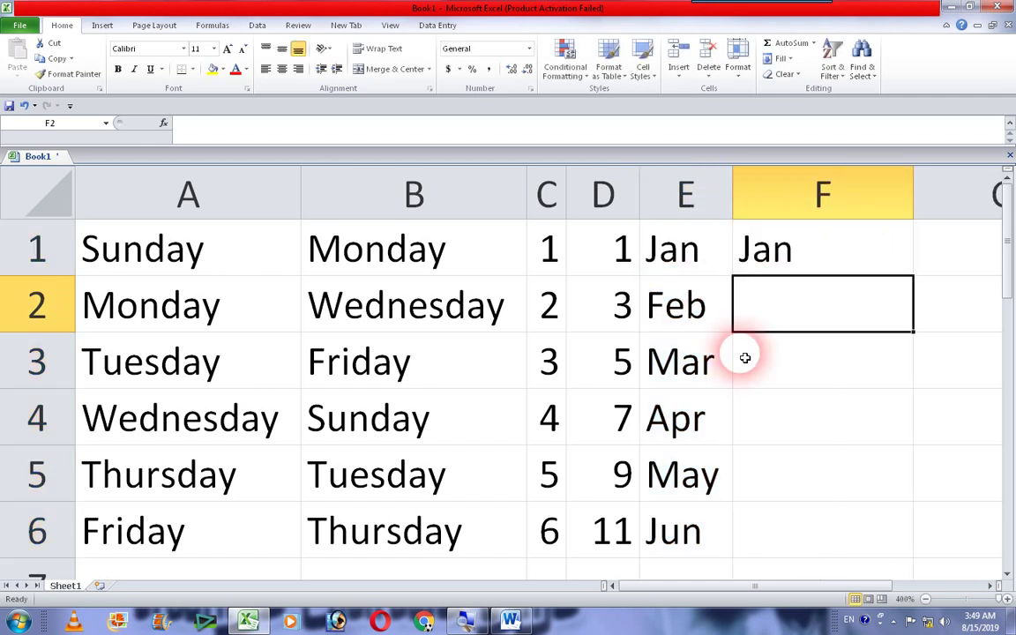
{"action": "type", "text": "Apr"}
{"action": "key", "text": "Return"}
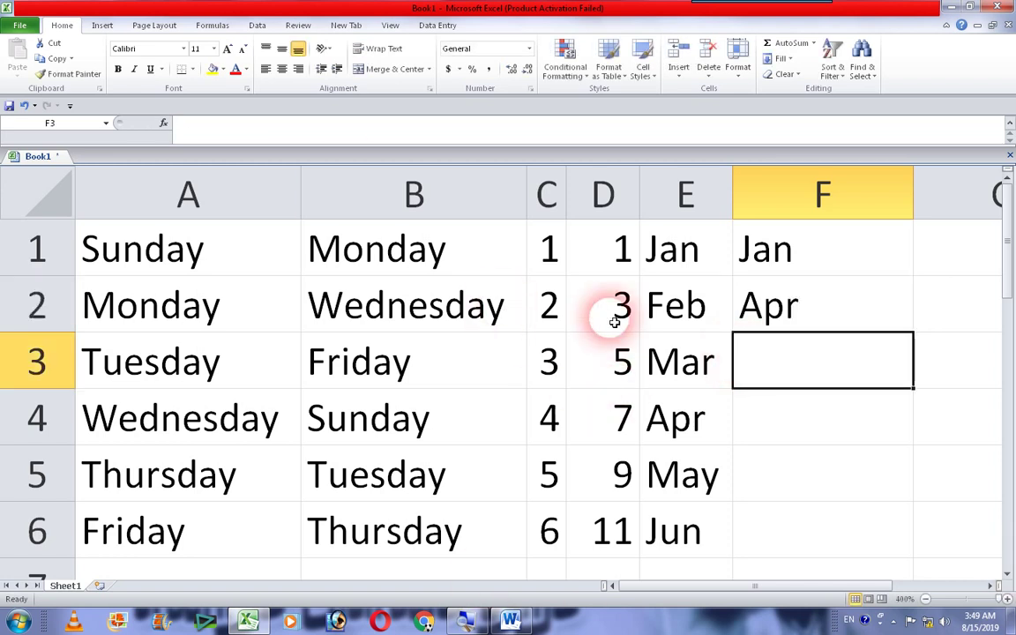
{"action": "left_click_drag", "start_coordinate": [826, 256], "coordinate": [750, 297]}
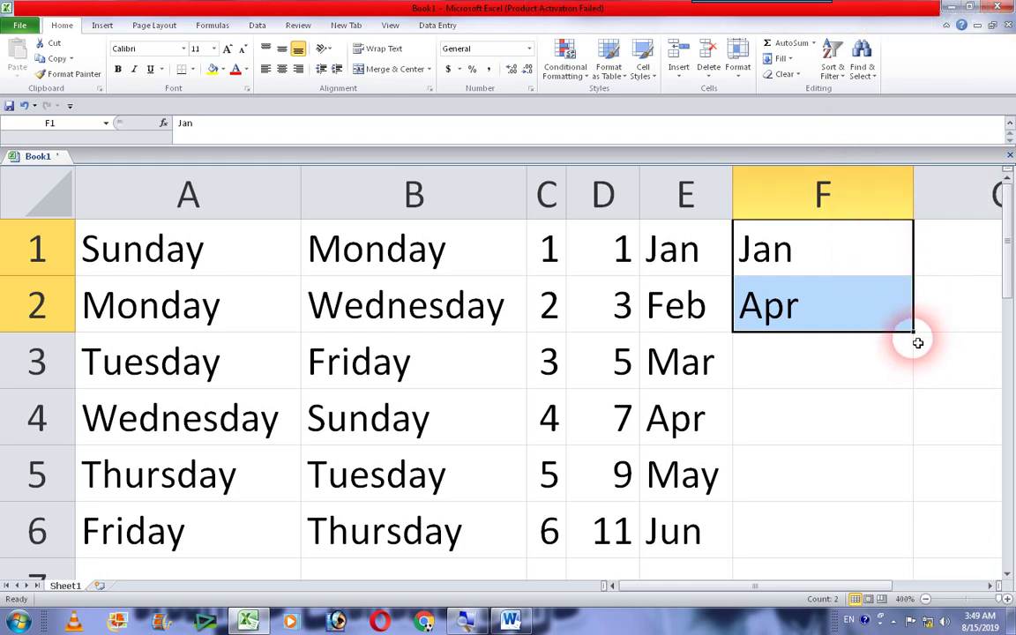
{"action": "left_click_drag", "start_coordinate": [917, 336], "coordinate": [897, 552]}
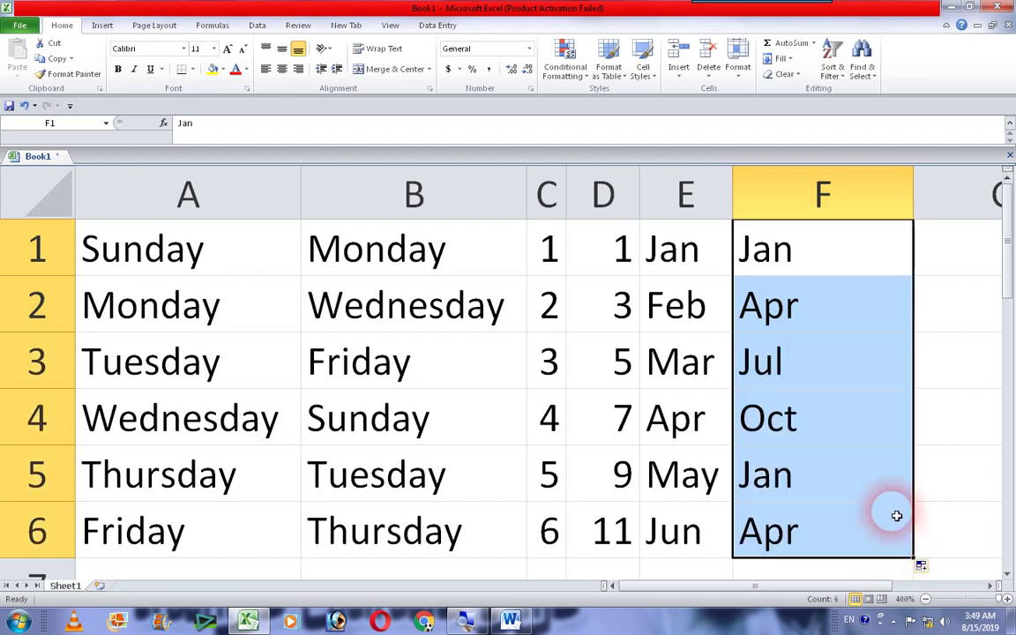
{"action": "double_click", "coordinate": [914, 199]}
{"action": "left_click", "coordinate": [904, 250]}
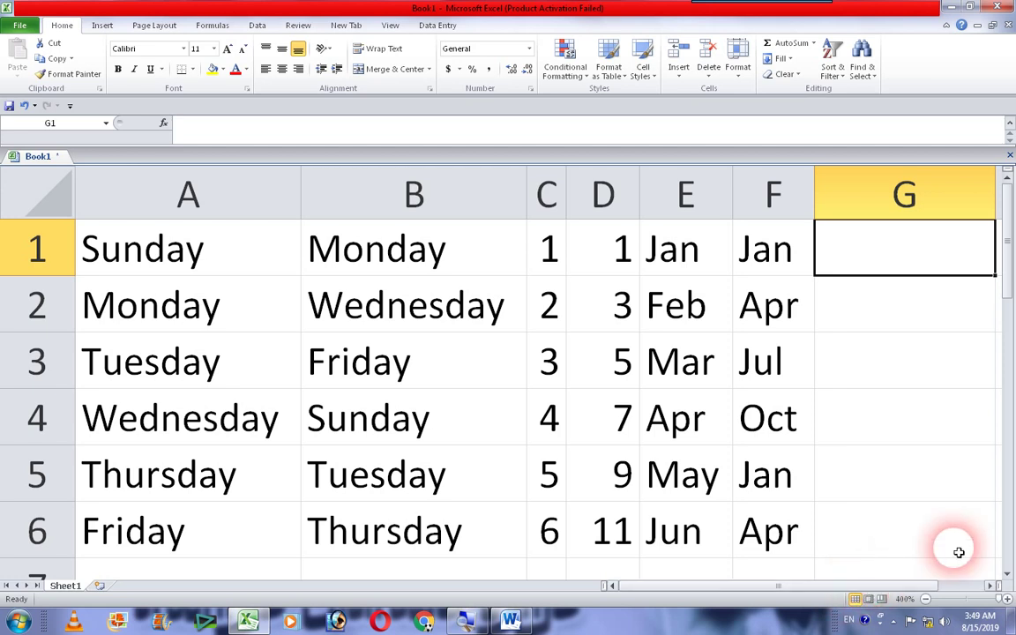
Enter 2001 and 2002 in G1:G2 and auto-fill the years down to 2006
{"action": "type", "text": "2001"}
{"action": "key", "text": "Return"}
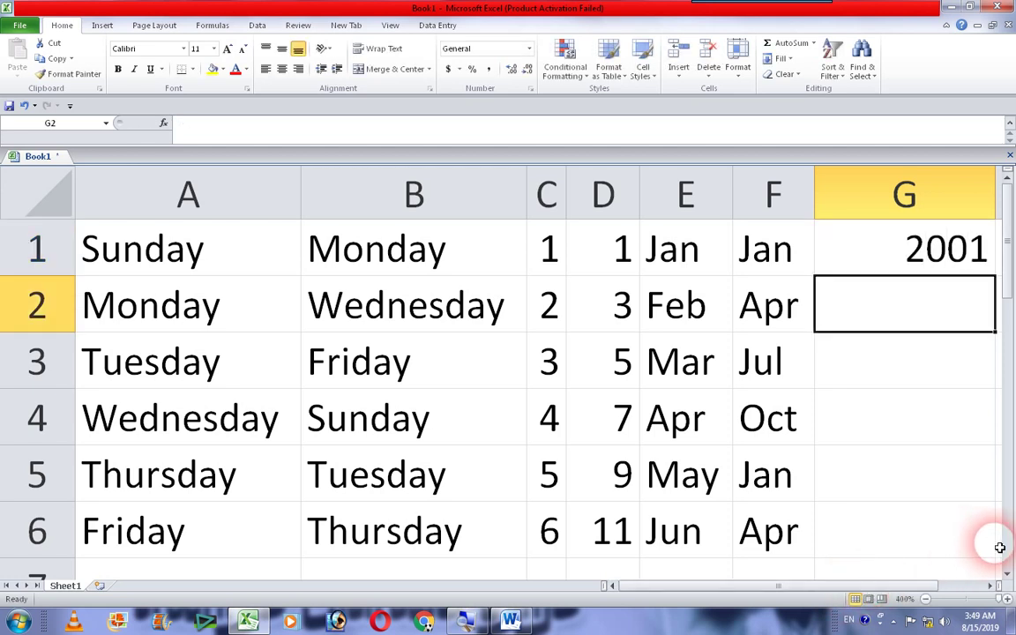
{"action": "type", "text": "2002"}
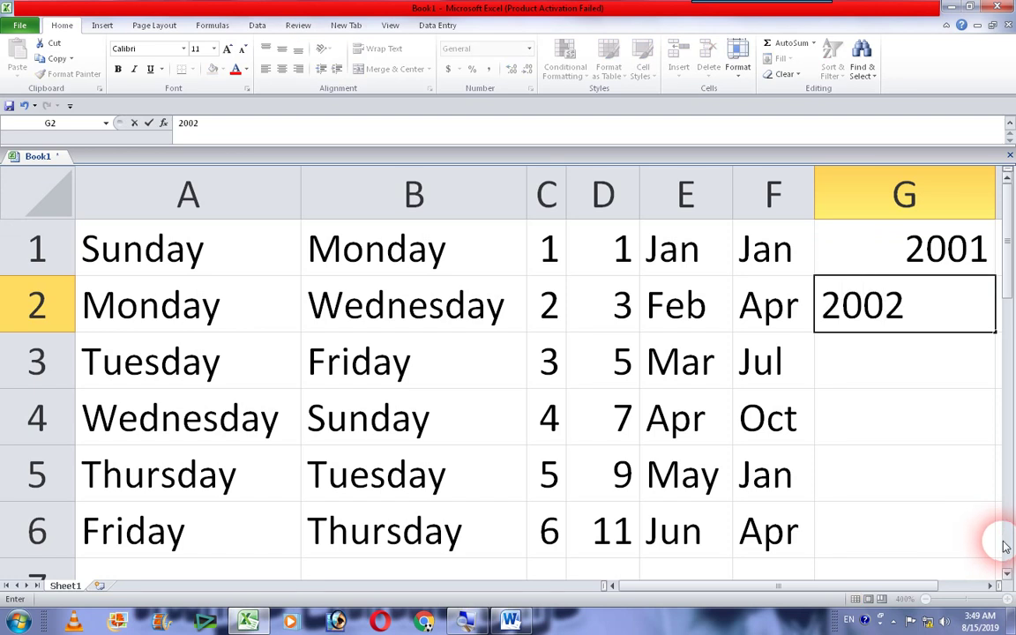
{"action": "key", "text": "Return"}
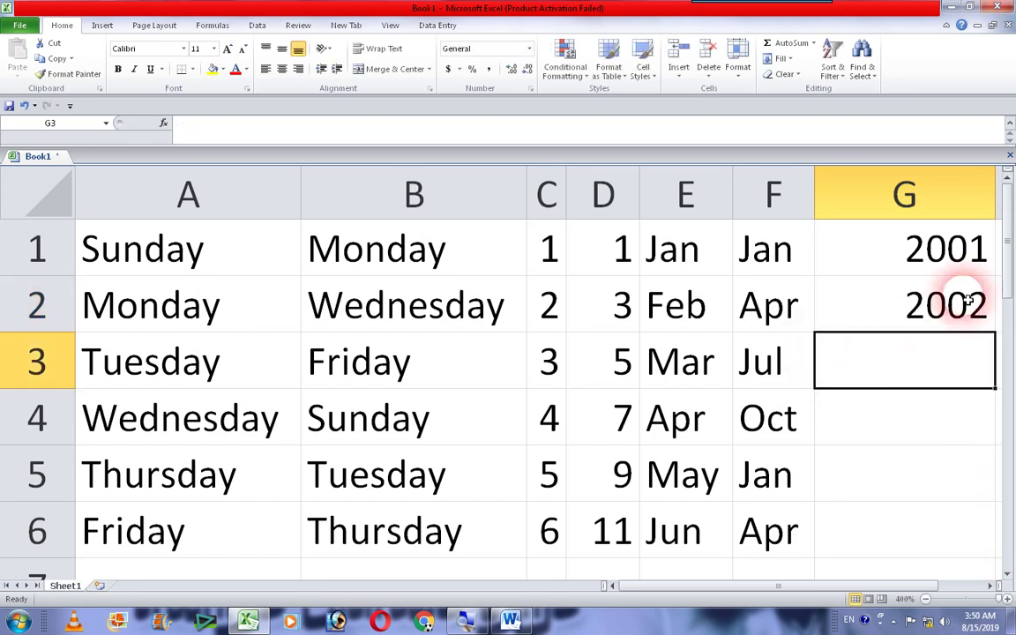
{"action": "left_click_drag", "start_coordinate": [970, 247], "coordinate": [980, 304]}
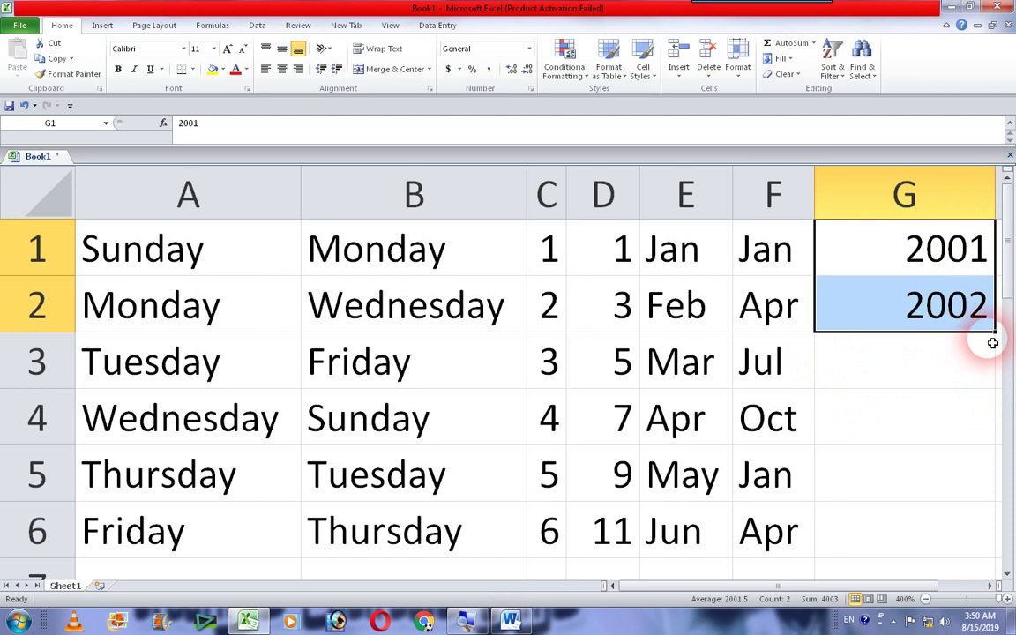
{"action": "double_click", "coordinate": [997, 334]}
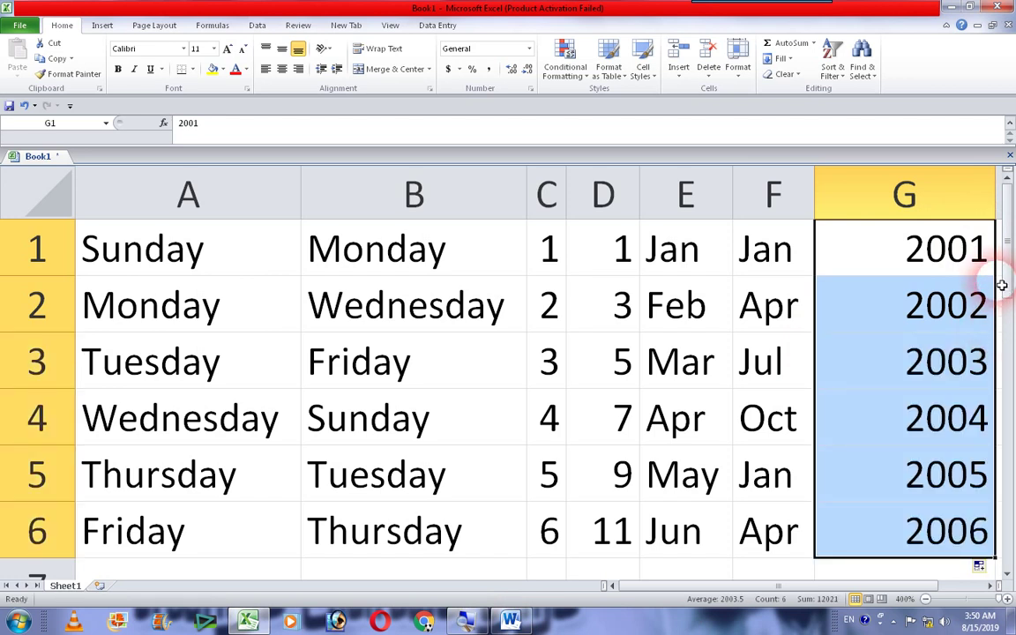
AutoFit column G's width to the years
{"action": "left_click", "coordinate": [996, 208]}
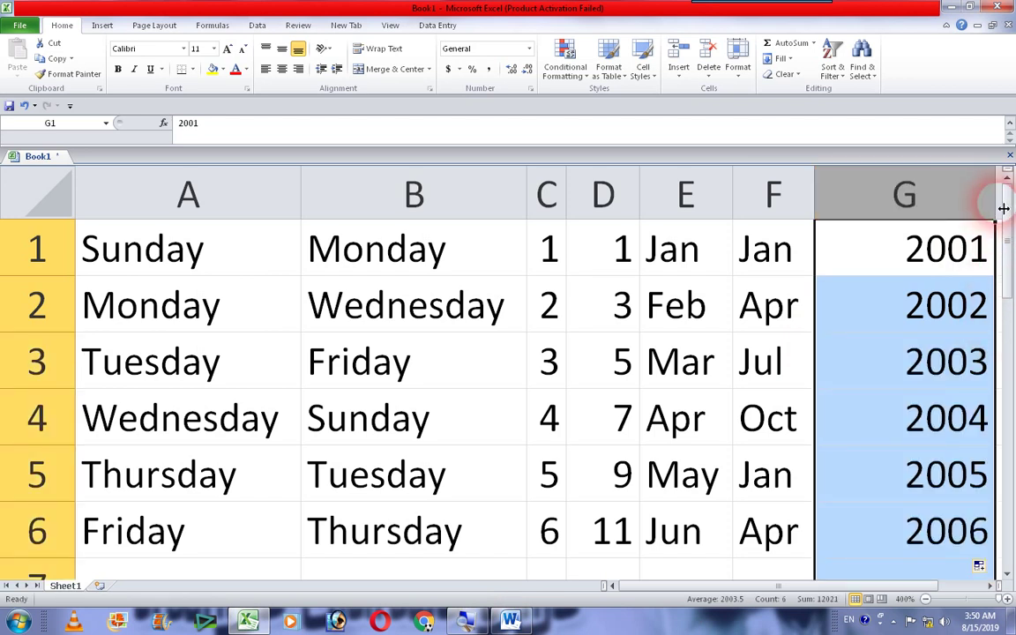
{"action": "double_click", "coordinate": [1003, 208]}
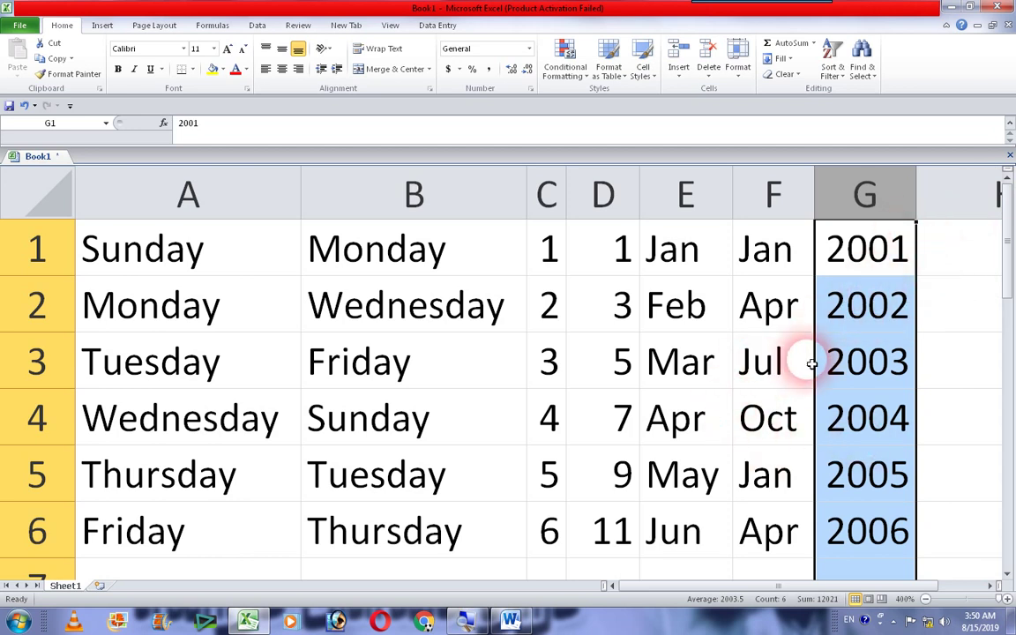
{"action": "scroll", "coordinate": [808, 364], "scroll_direction": "down", "scroll_amount": 1}
{"action": "scroll", "coordinate": [808, 365], "scroll_direction": "down", "scroll_amount": 2}
Enter 1990 and 1992 in H1:H2 and extend the even-year series to 2000 in H6
{"action": "left_click", "coordinate": [878, 237]}
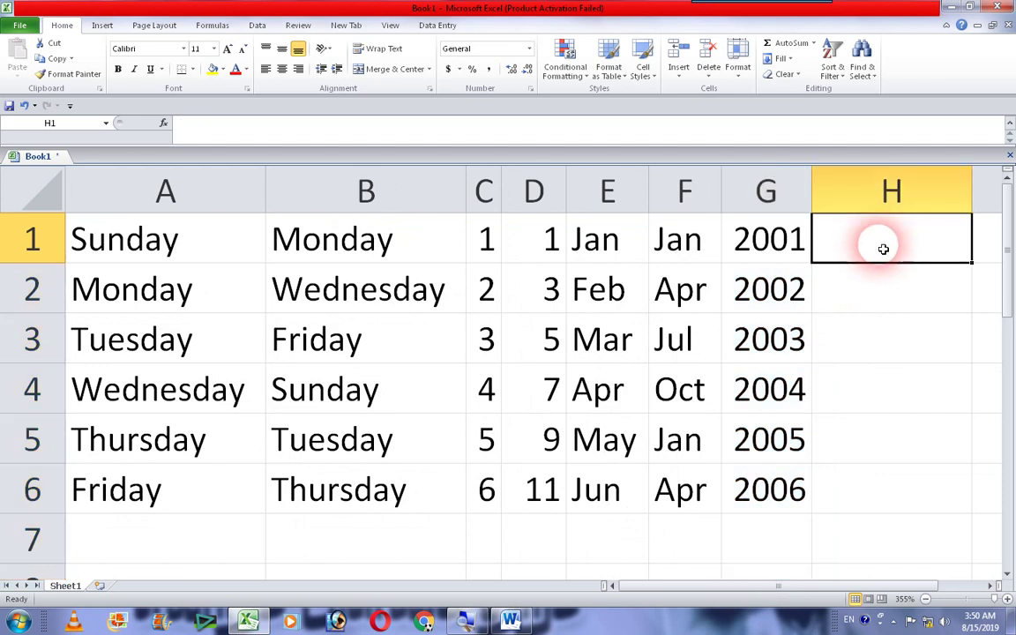
{"action": "type", "text": "1990"}
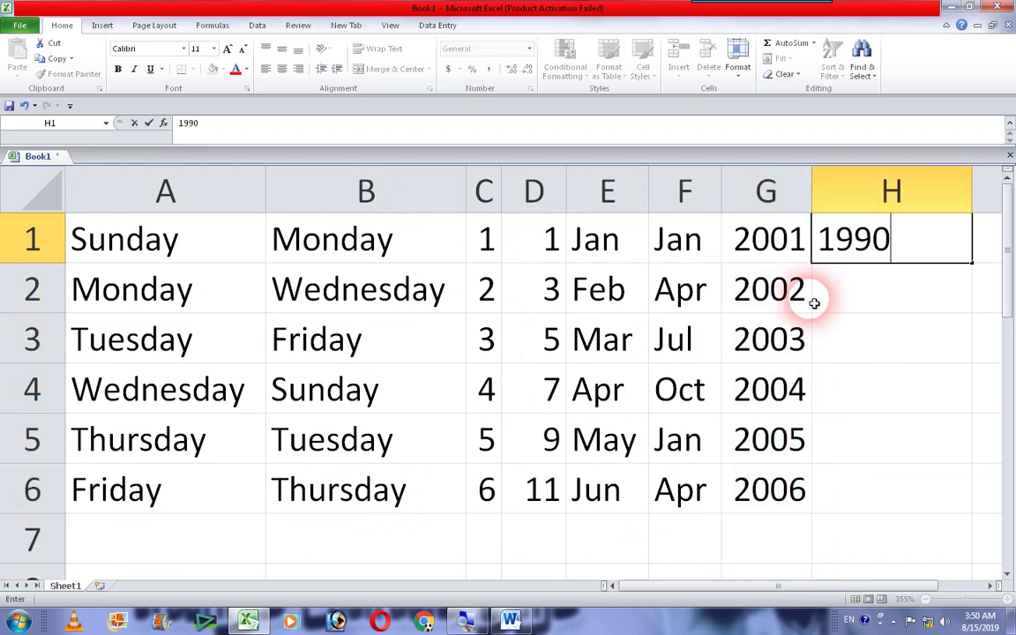
{"action": "key", "text": "Return"}
{"action": "type", "text": "1"}
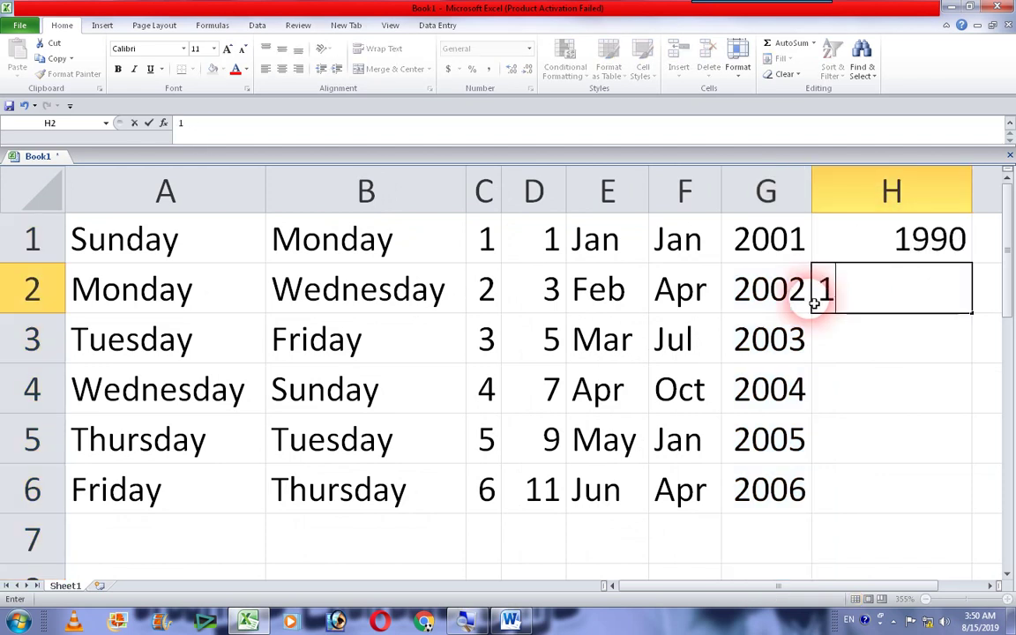
{"action": "key", "text": "Return"}
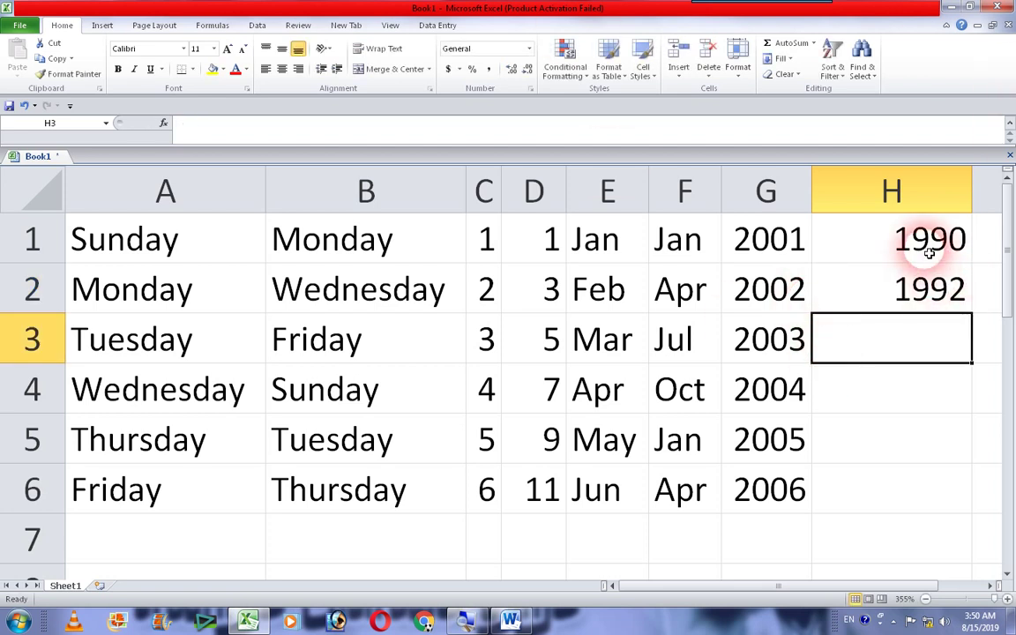
{"action": "left_click_drag", "start_coordinate": [919, 248], "coordinate": [933, 298]}
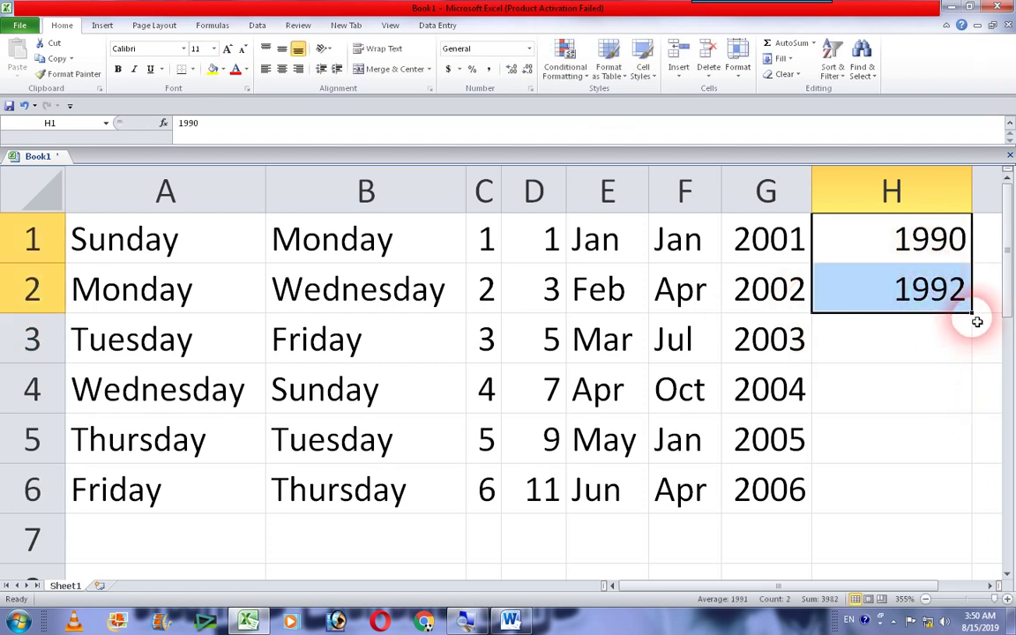
{"action": "left_click_drag", "start_coordinate": [977, 317], "coordinate": [966, 519]}
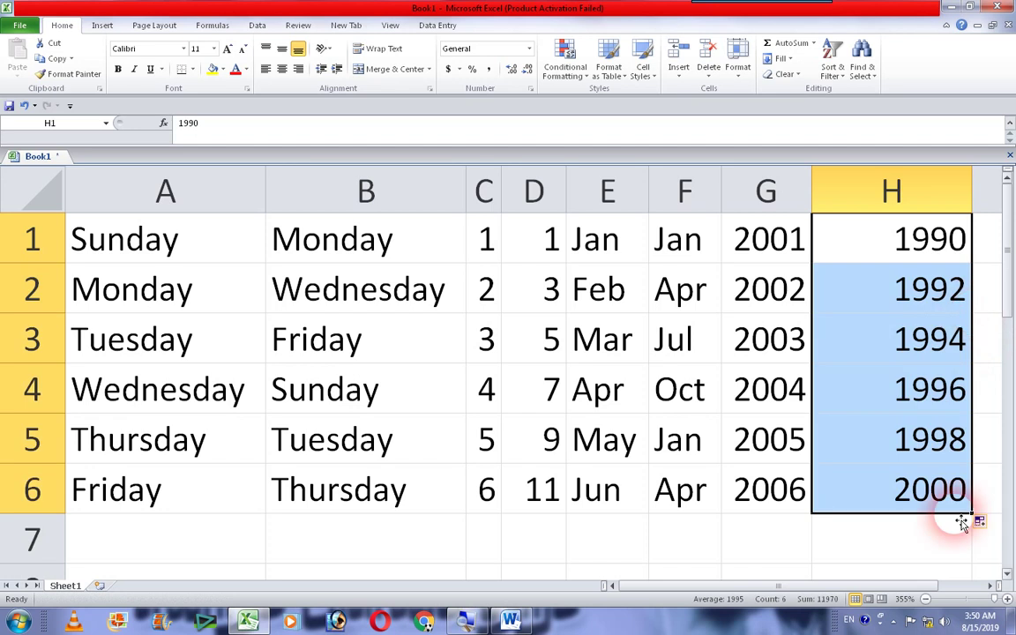
{"action": "left_click", "coordinate": [869, 550]}
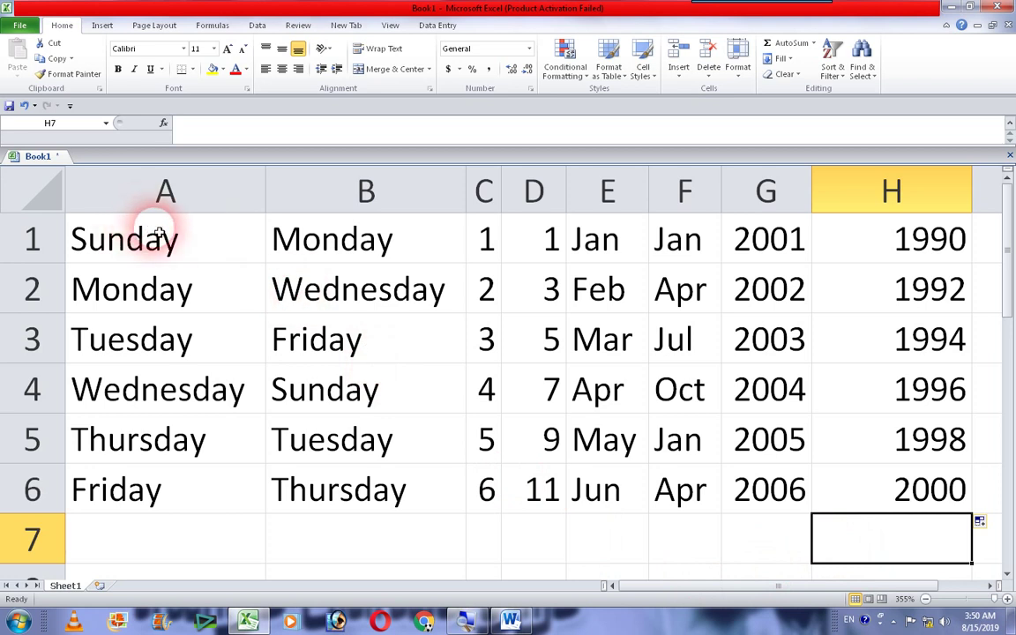
{"action": "key", "text": "alt+Tab"}
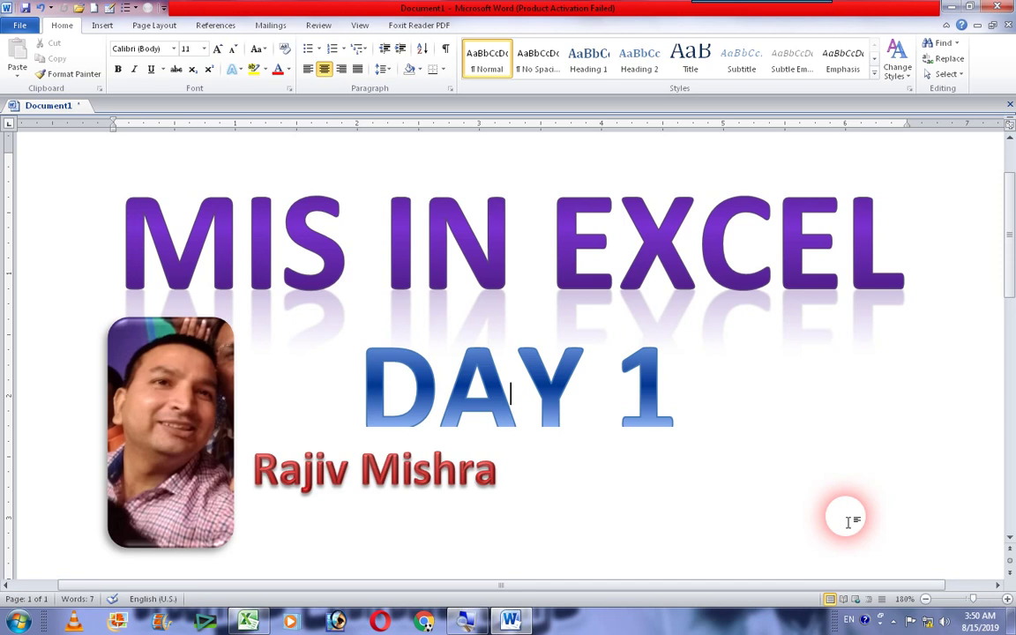
{"action": "key", "text": "alt+Tab"}
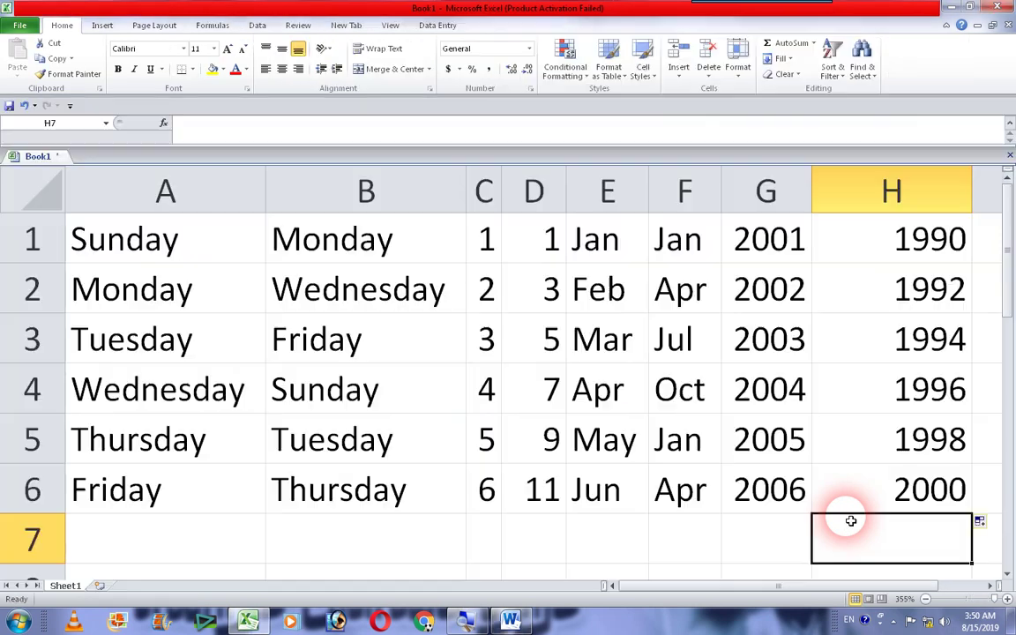
Manually widen columns B, D, E and F by dragging their borders
{"action": "scroll", "coordinate": [580, 445], "scroll_direction": "down", "scroll_amount": 2}
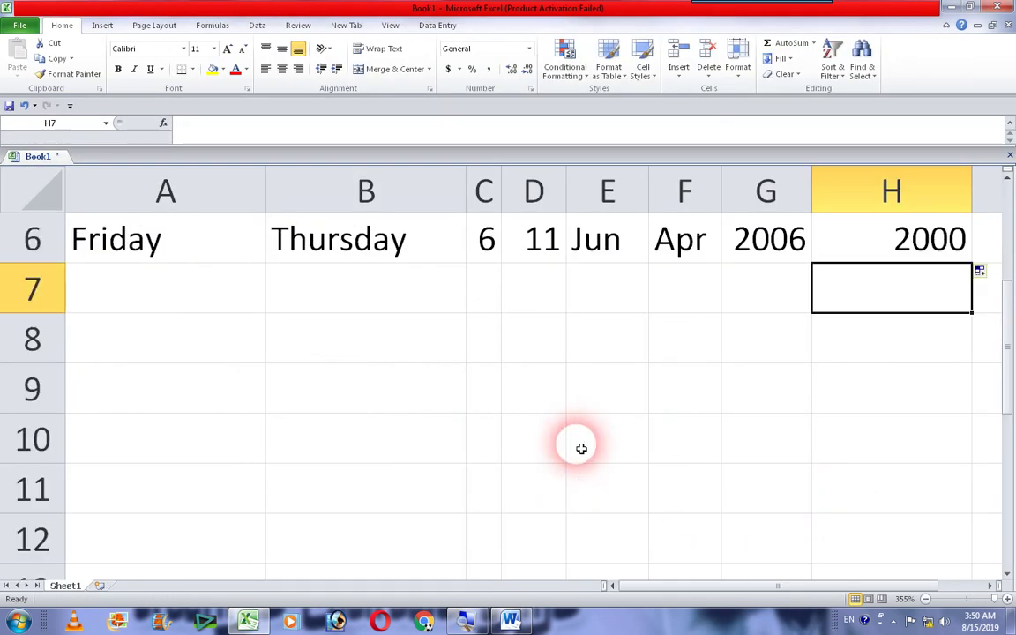
{"action": "scroll", "coordinate": [166, 363], "scroll_direction": "up", "scroll_amount": 2}
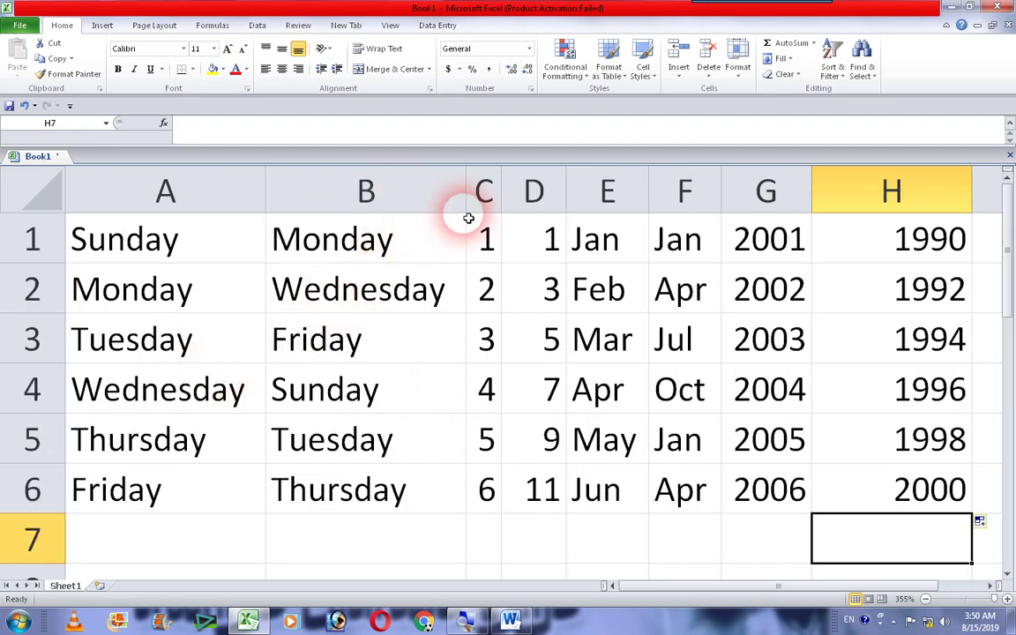
{"action": "left_click_drag", "start_coordinate": [474, 196], "coordinate": [529, 203]}
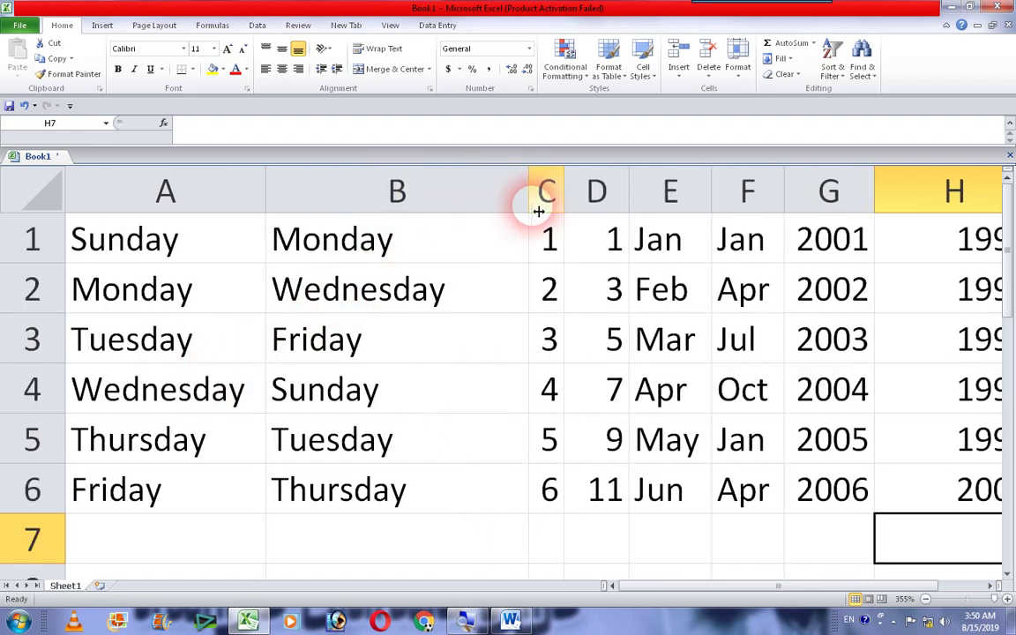
{"action": "left_click_drag", "start_coordinate": [630, 199], "coordinate": [700, 218]}
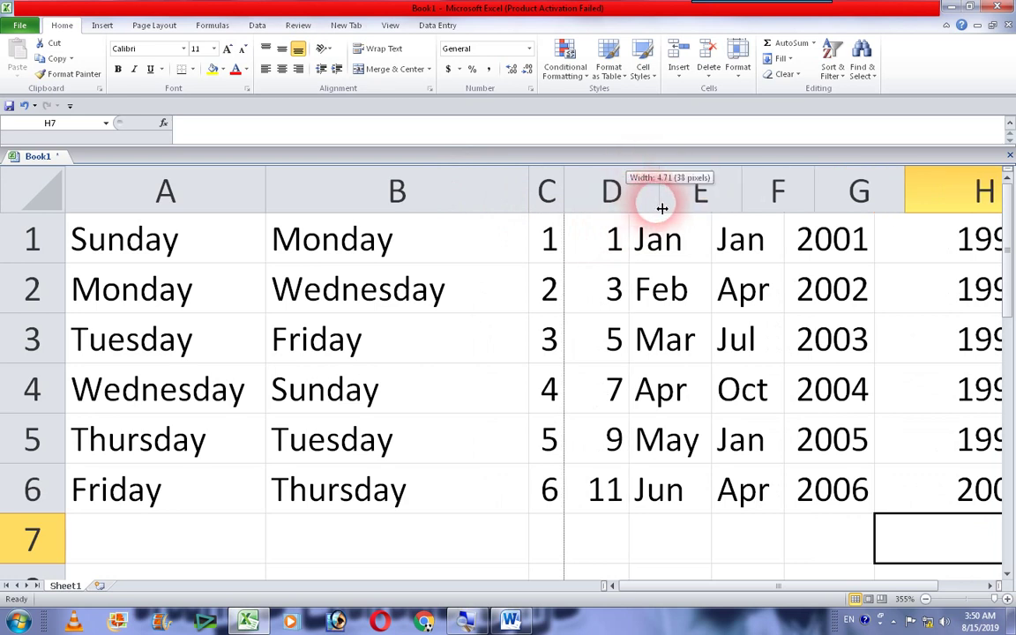
{"action": "left_click_drag", "start_coordinate": [778, 197], "coordinate": [862, 220]}
{"action": "left_click_drag", "start_coordinate": [937, 200], "coordinate": [973, 200]}
Select the entire sheet and AutoFit all columns A through H to their contents
{"action": "left_click", "coordinate": [790, 470]}
{"action": "key", "text": "ctrl+a"}
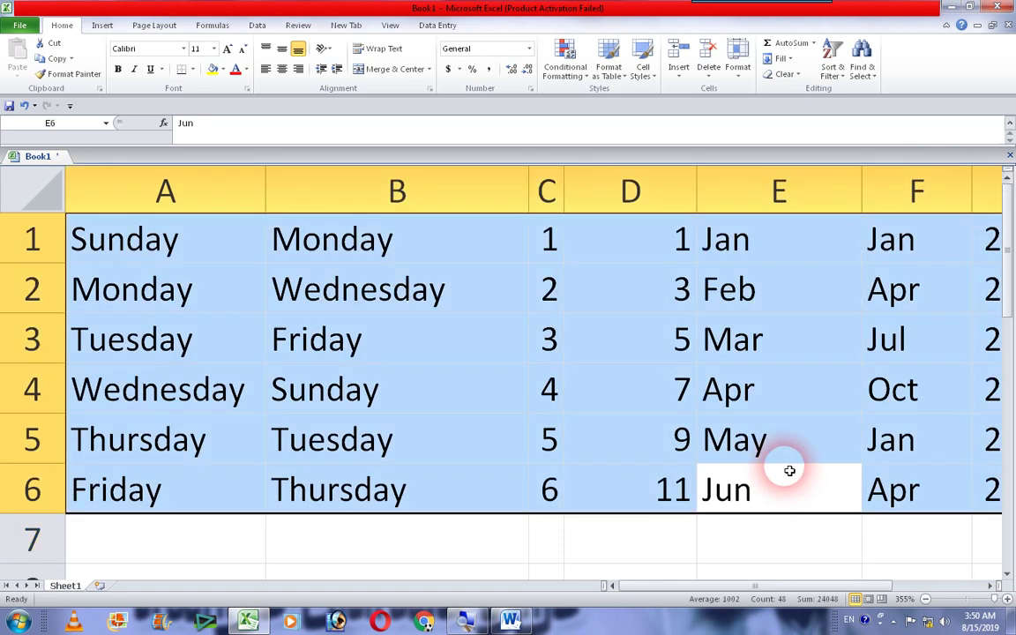
{"action": "key", "text": "ctrl+a"}
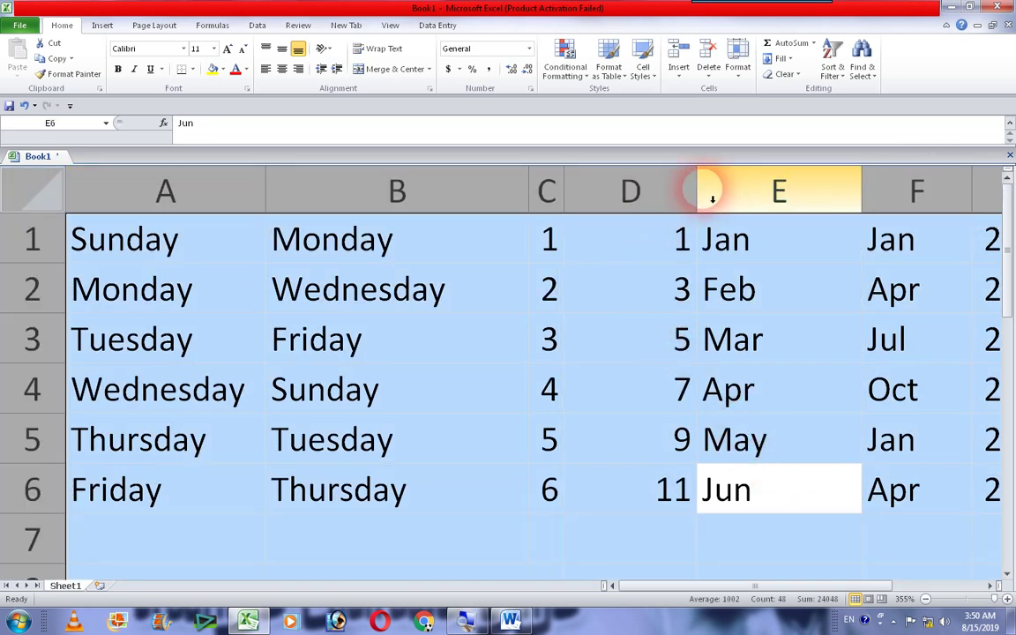
{"action": "double_click", "coordinate": [704, 192]}
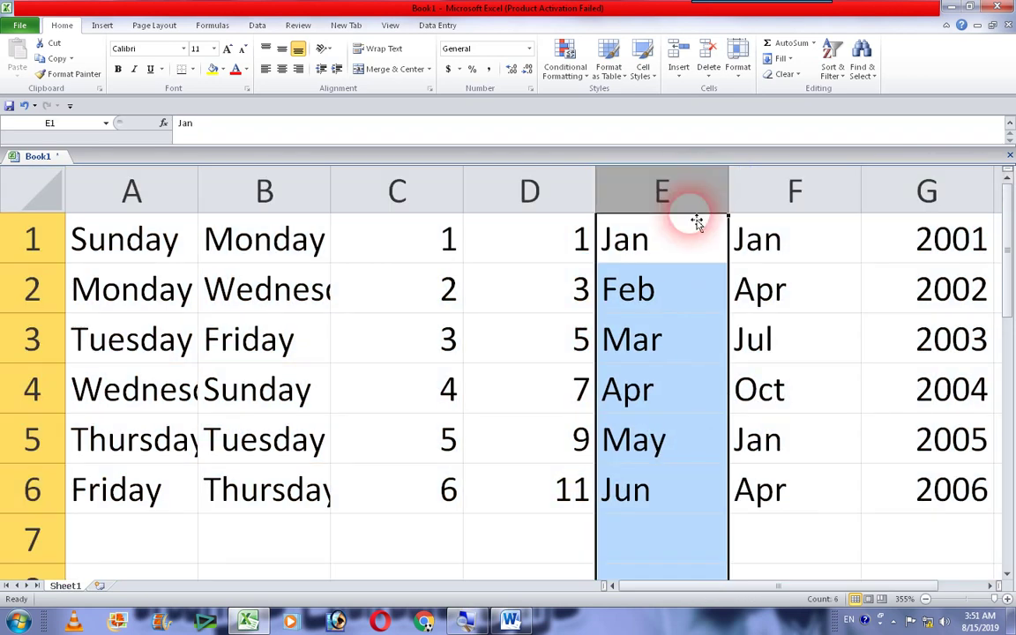
{"action": "left_click", "coordinate": [695, 238]}
{"action": "key", "text": "ctrl+a"}
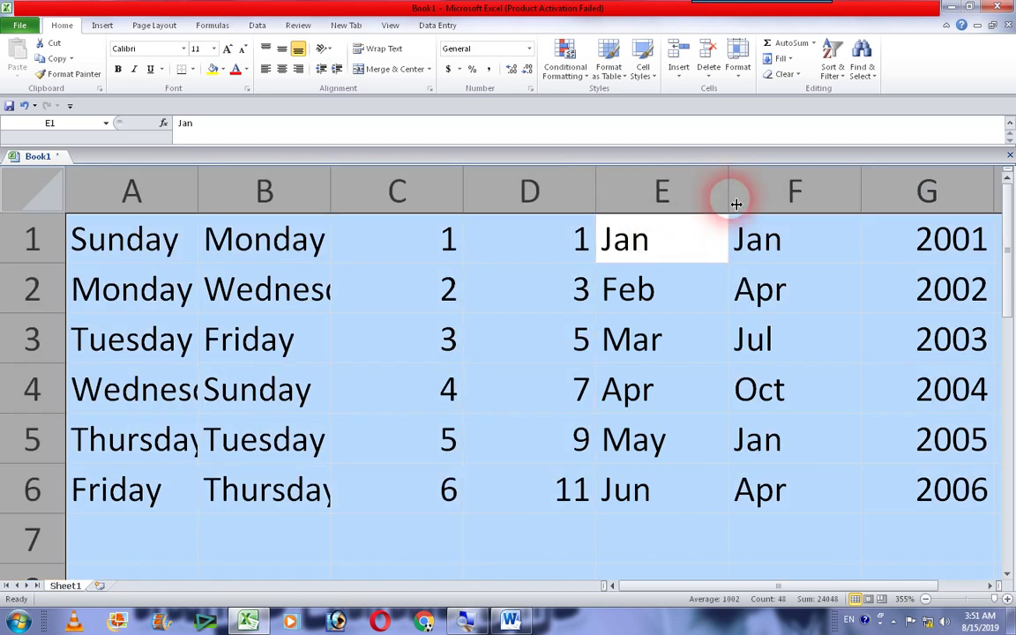
{"action": "double_click", "coordinate": [736, 204]}
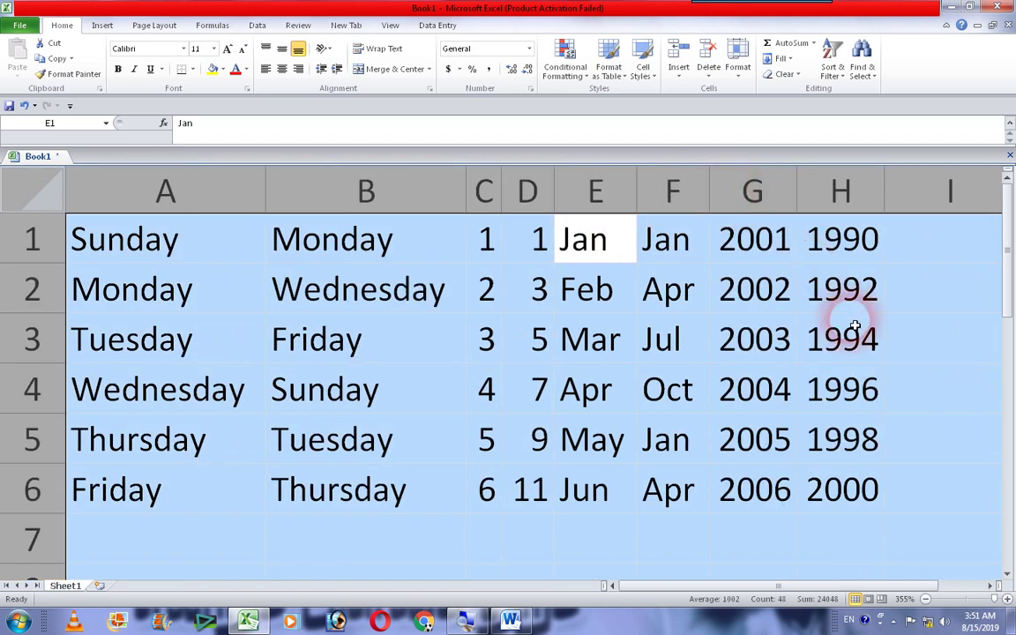
{"action": "left_click", "coordinate": [900, 338]}
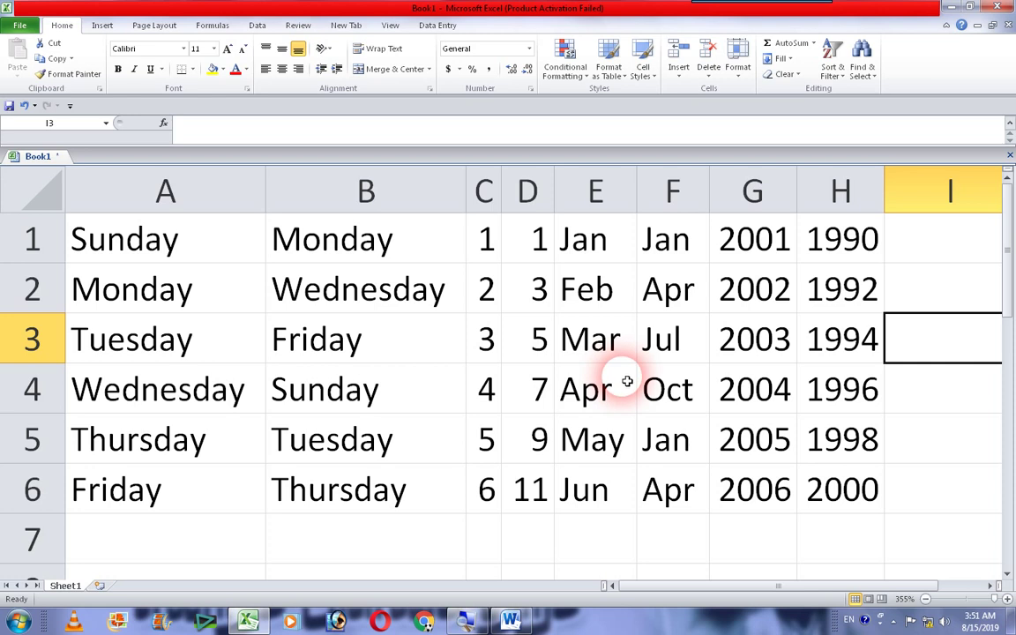
Select a cell in the data, then bring Word's 'MIS IN EXCEL DAY 1' title page forward
{"action": "left_click", "coordinate": [641, 375]}
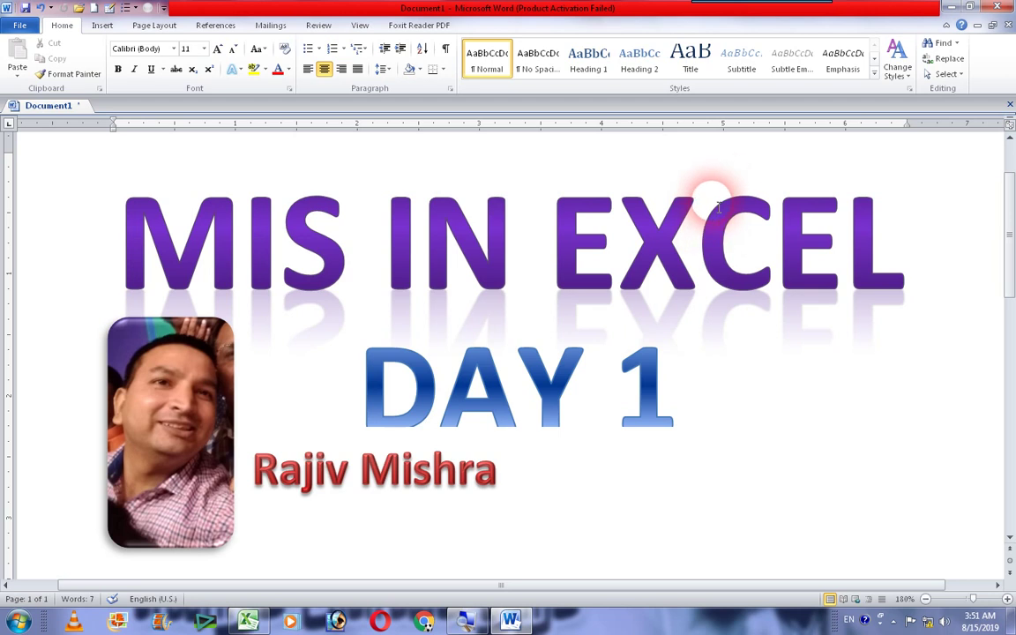
{"action": "mouse_move", "coordinate": [854, 7]}
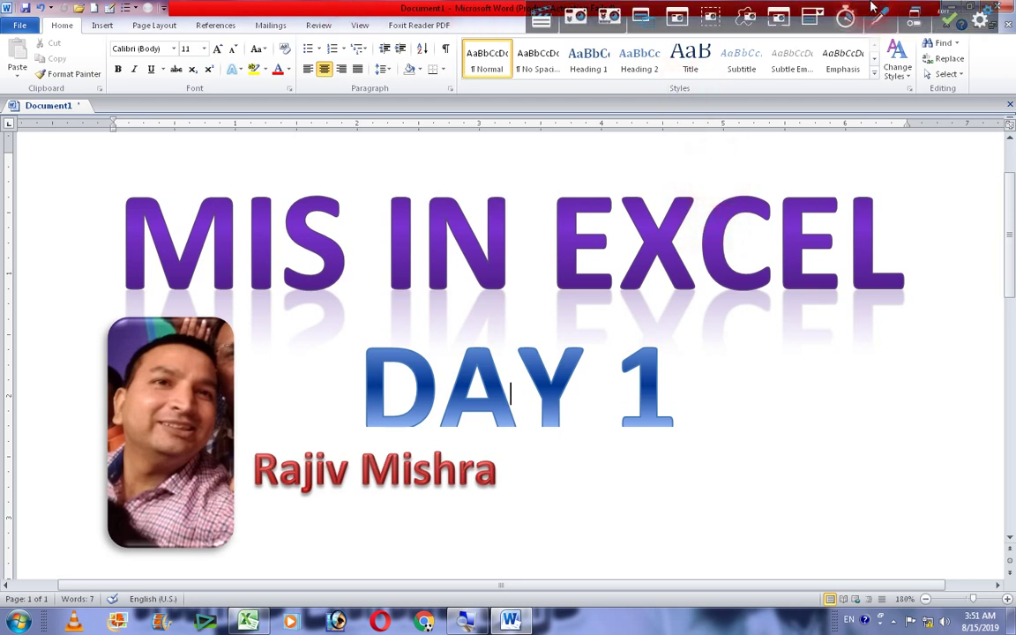